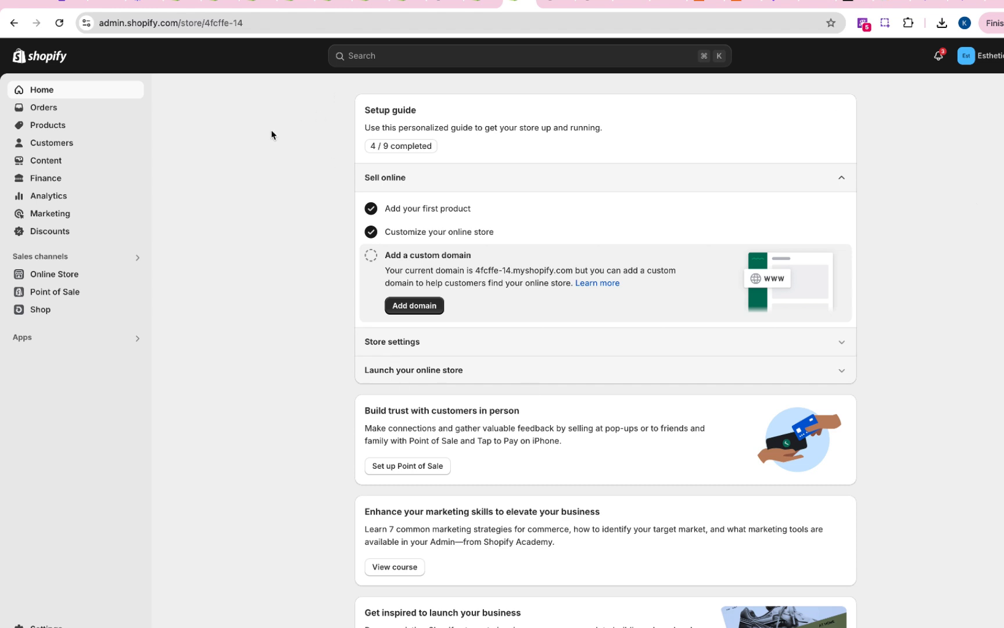
# - Open the EstheticianDemoTheme in the theme editor and review the home page down to its existing FAQ section
pyautogui.click(85, 273)
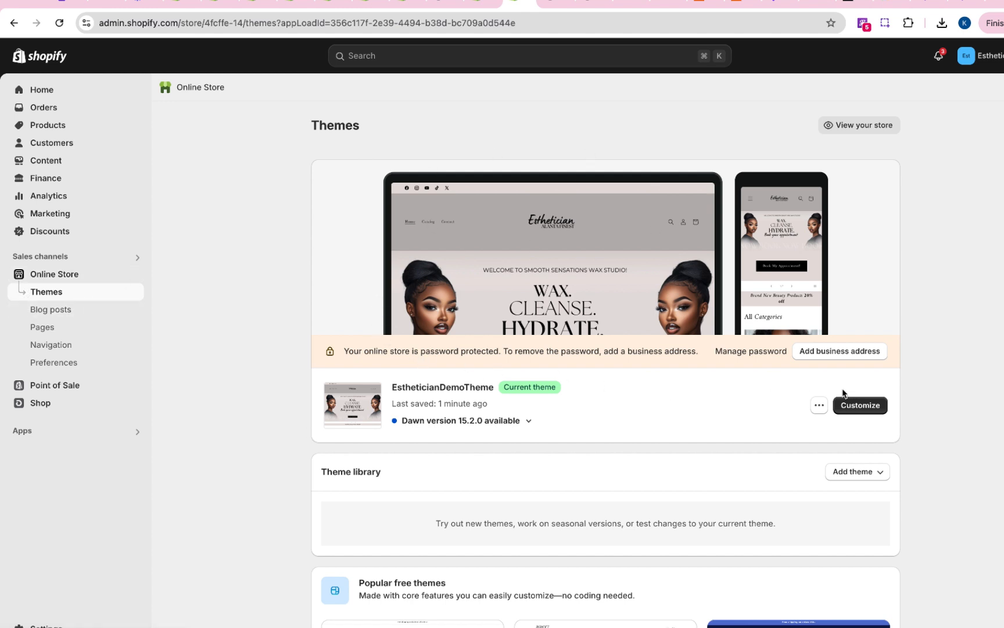
pyautogui.click(862, 406)
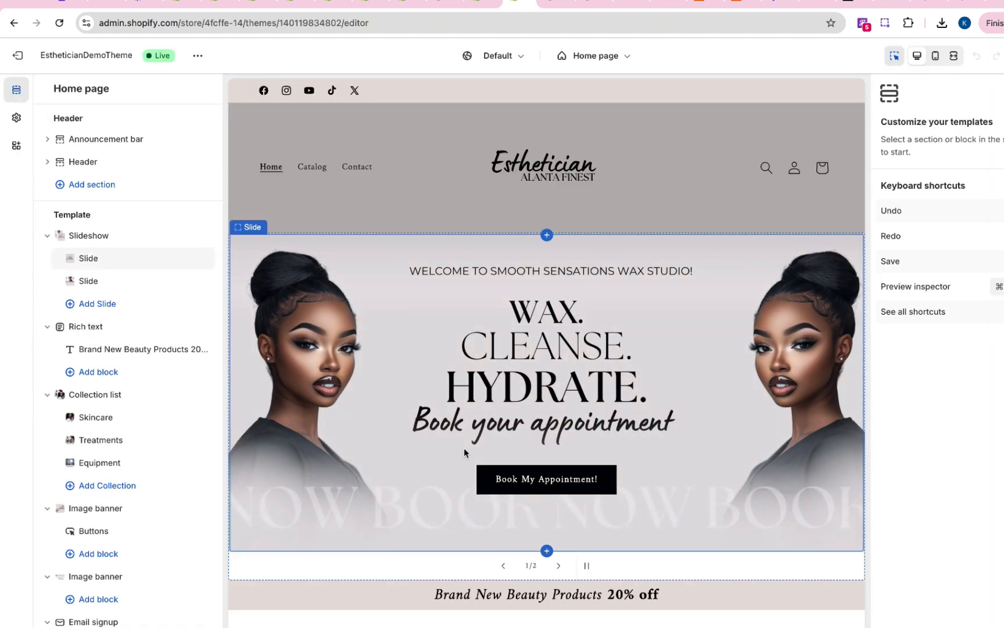
pyautogui.scroll(-9, 437, 338)
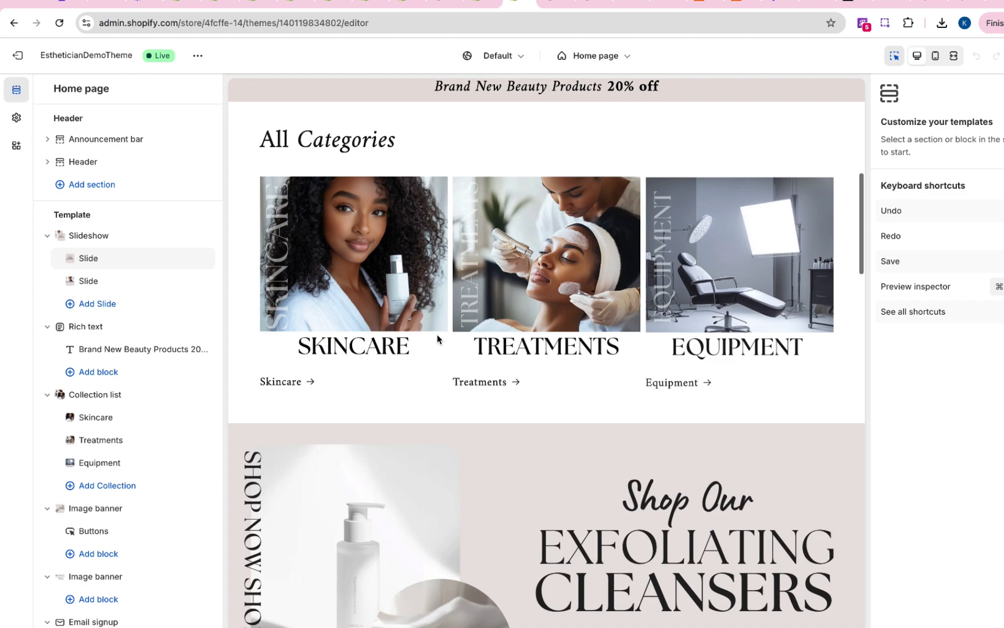
pyautogui.scroll(-15, 437, 338)
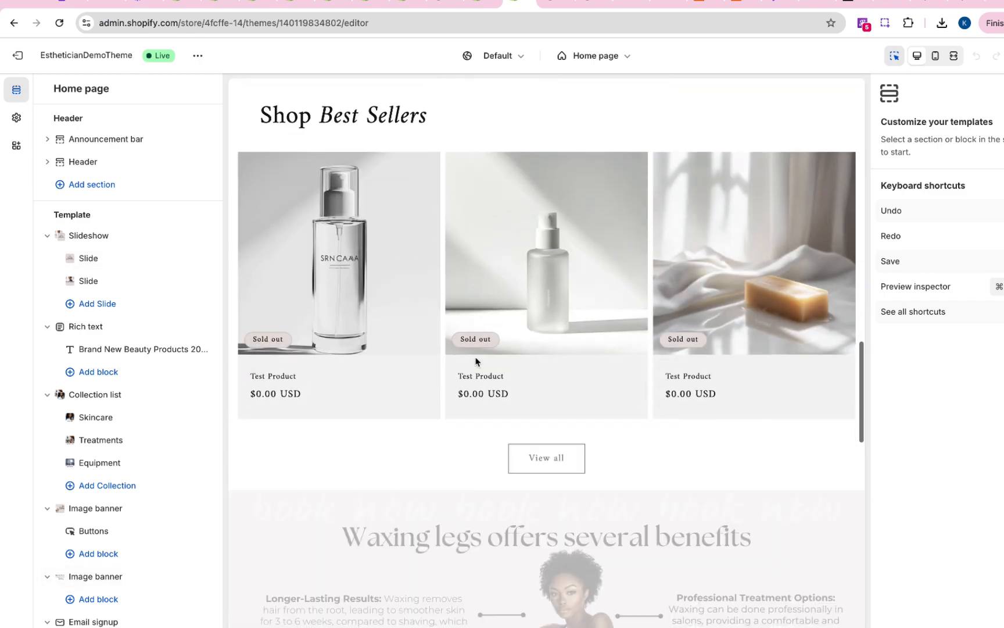
pyautogui.scroll(-8, 475, 360)
pyautogui.scroll(4, 476, 360)
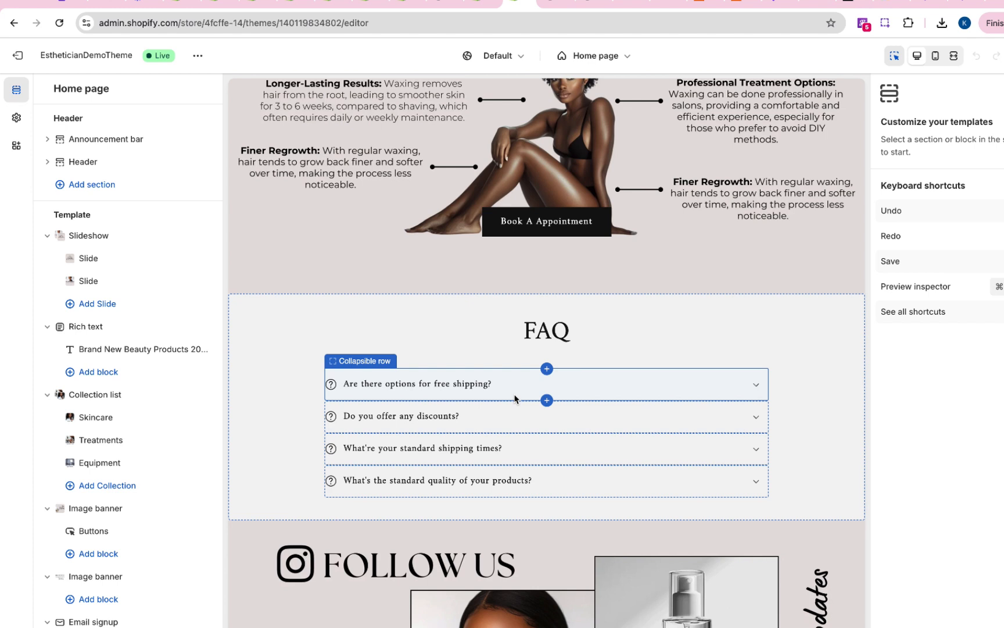
pyautogui.click(784, 408)
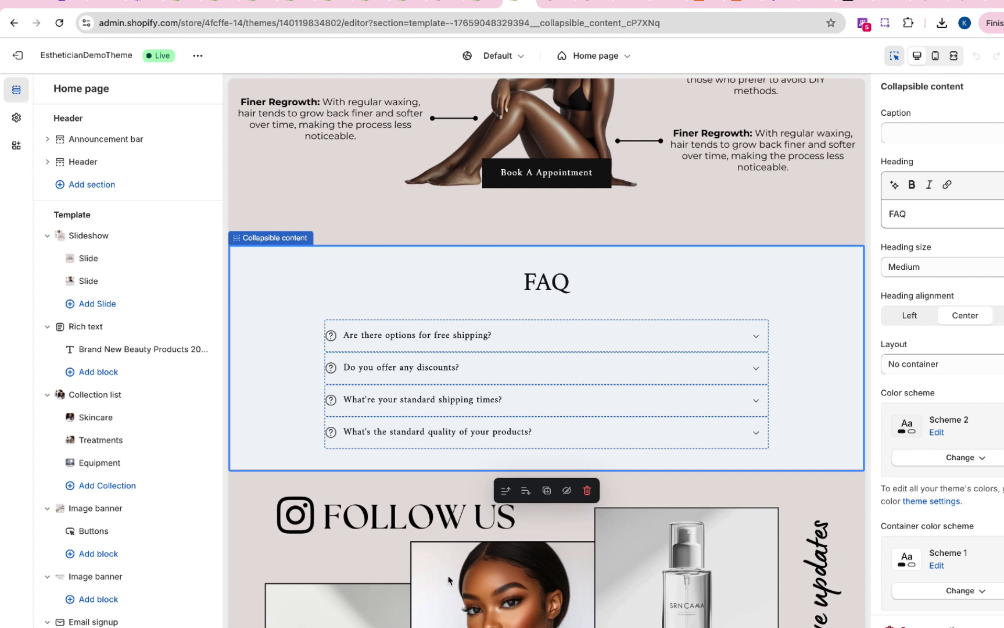
pyautogui.moveTo(550, 478)
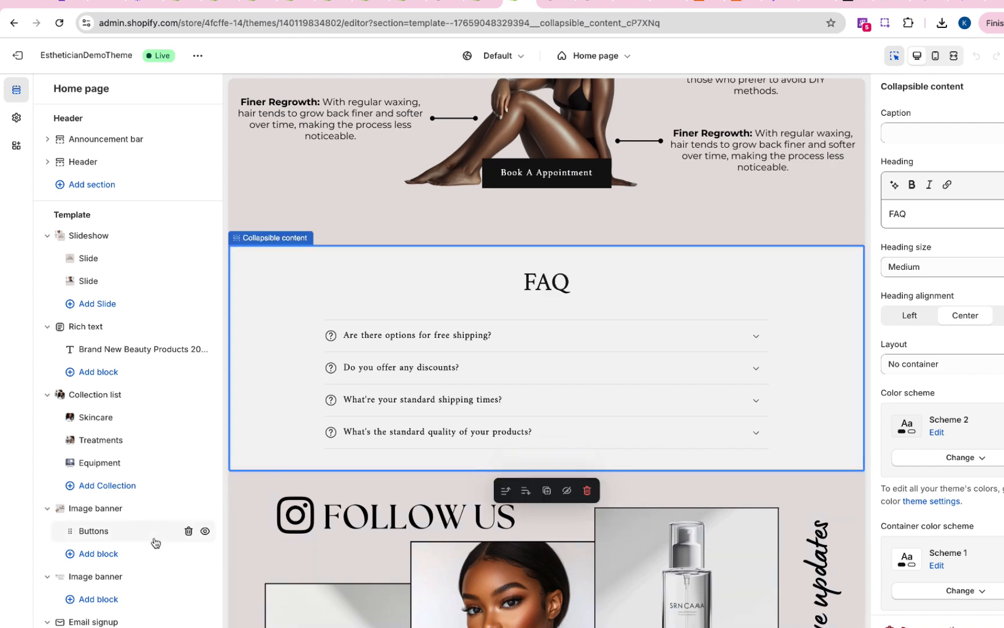
# - Add a Collapsible content section at the end of the home page template, below the last image banner
pyautogui.scroll(-8, 154, 541)
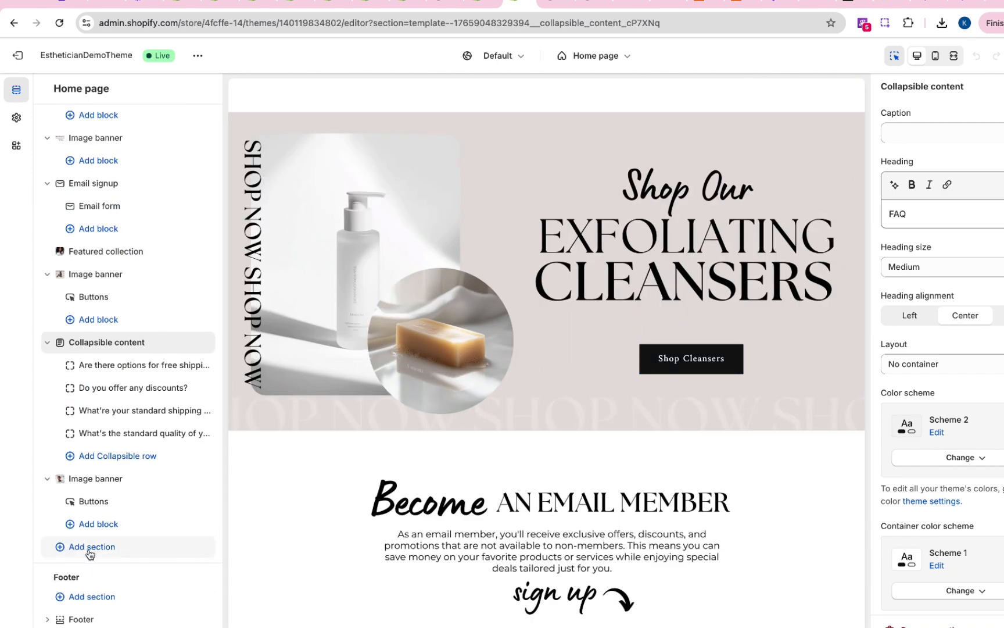
pyautogui.scroll(8, 139, 378)
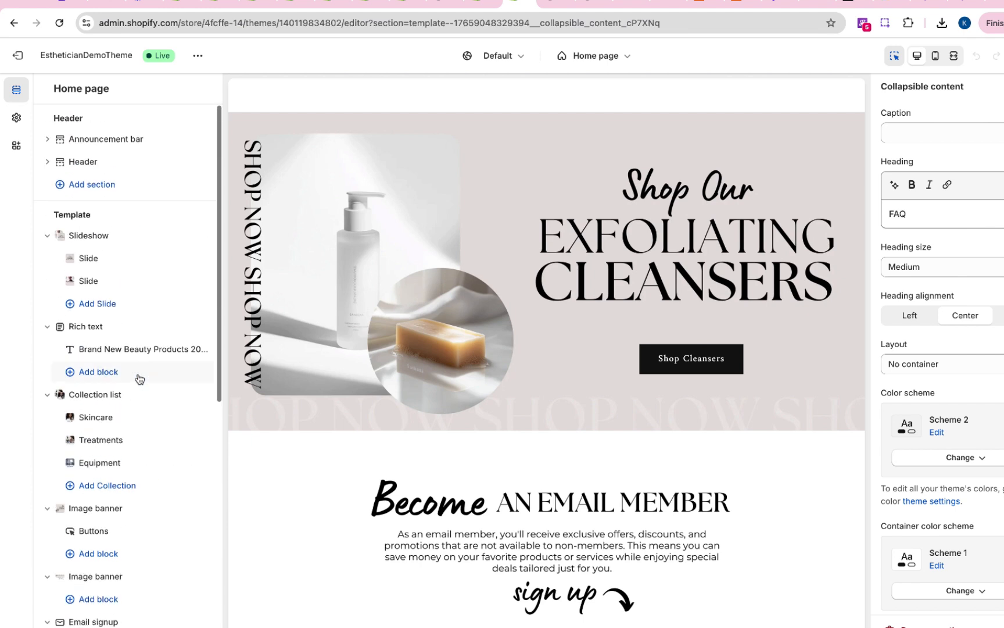
pyautogui.scroll(-8, 116, 314)
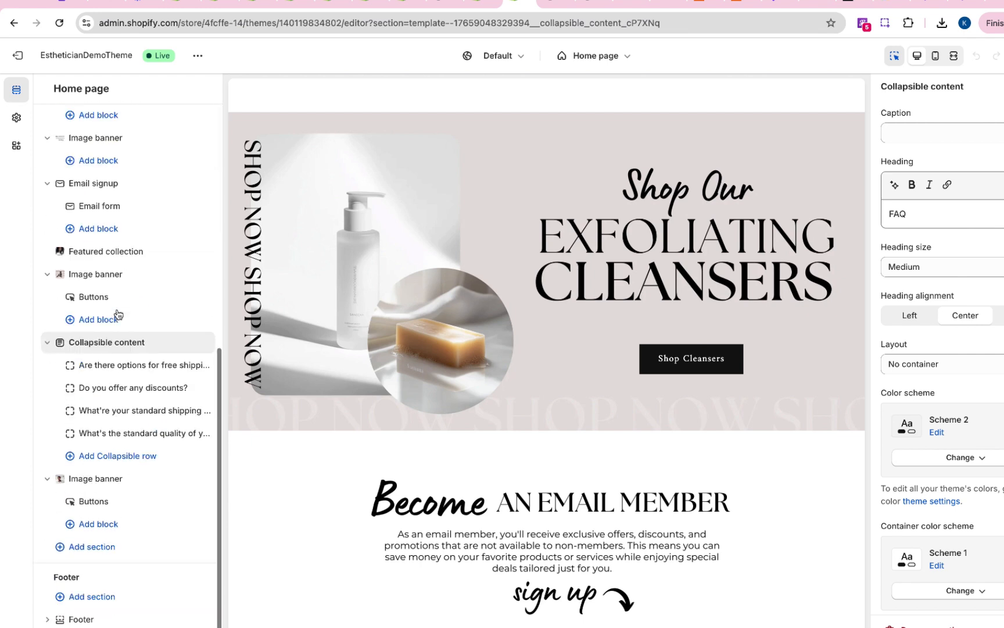
pyautogui.click(96, 548)
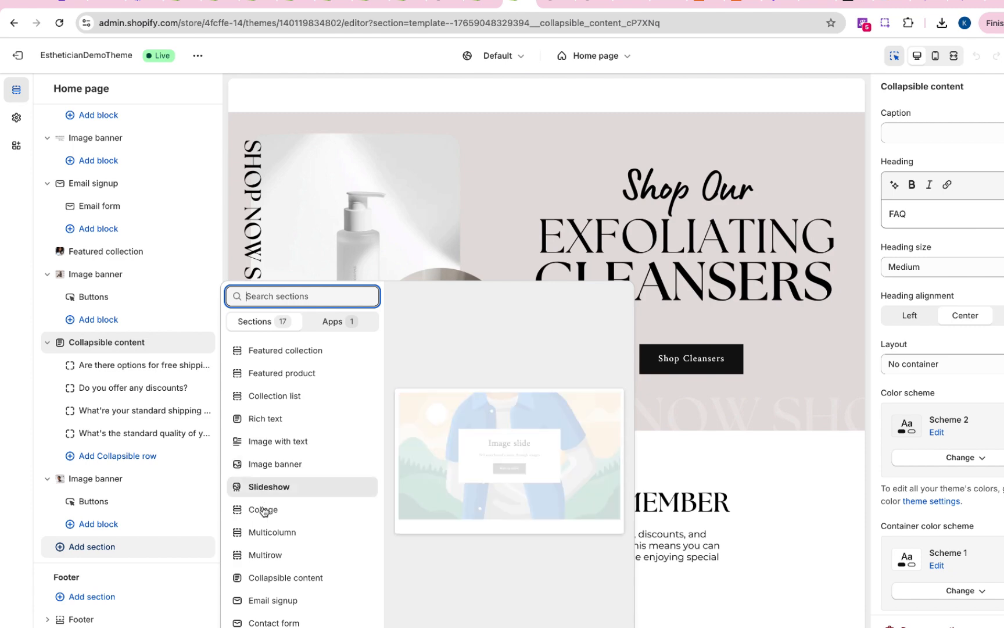
pyautogui.click(282, 578)
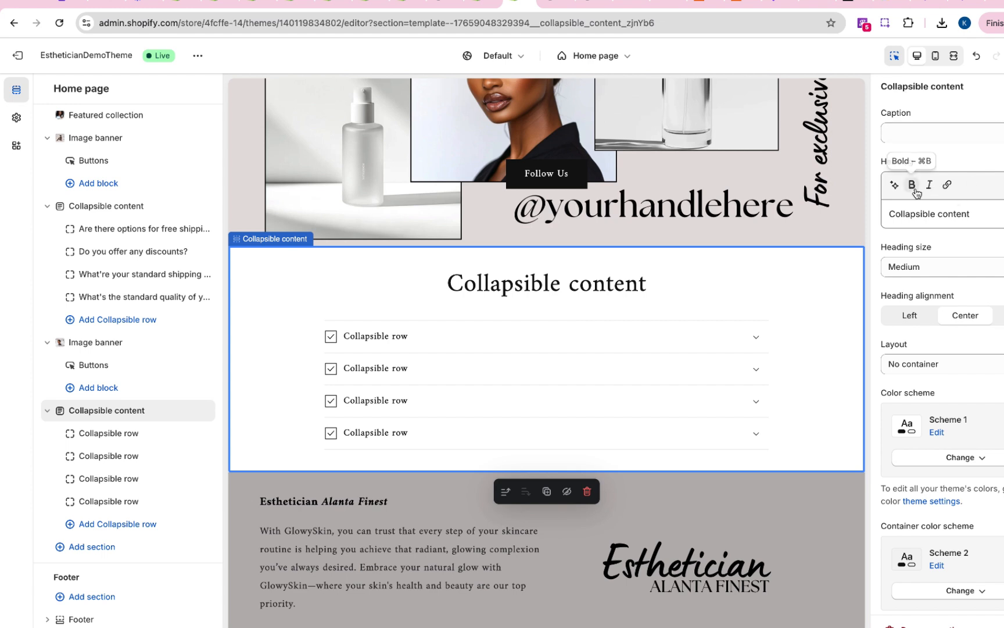
# - Set the heading of the new Collapsible content section to "FAQ"
pyautogui.tripleClick(927, 211)
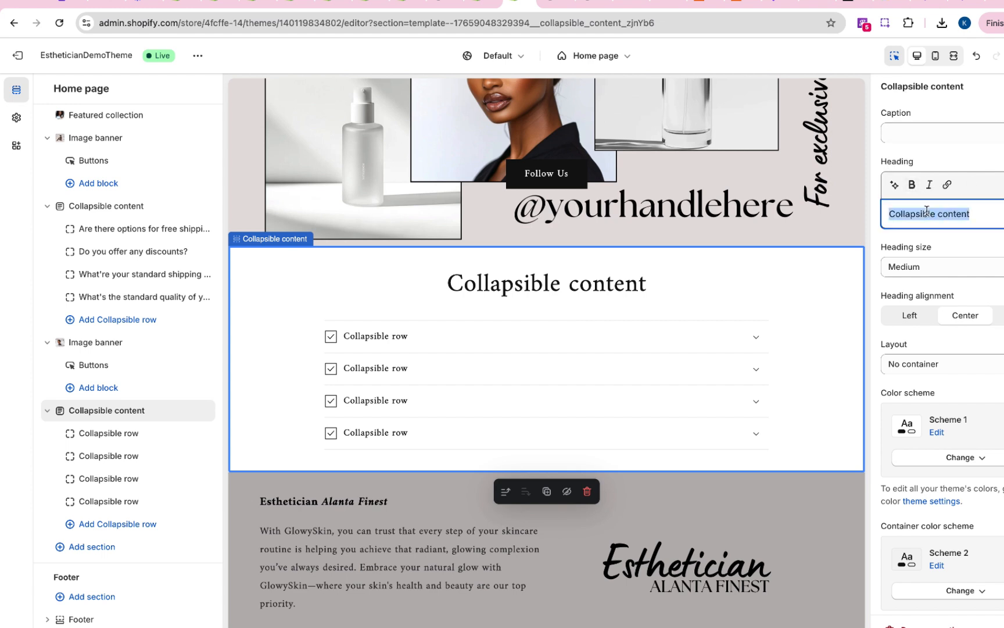
pyautogui.write('FAQ')
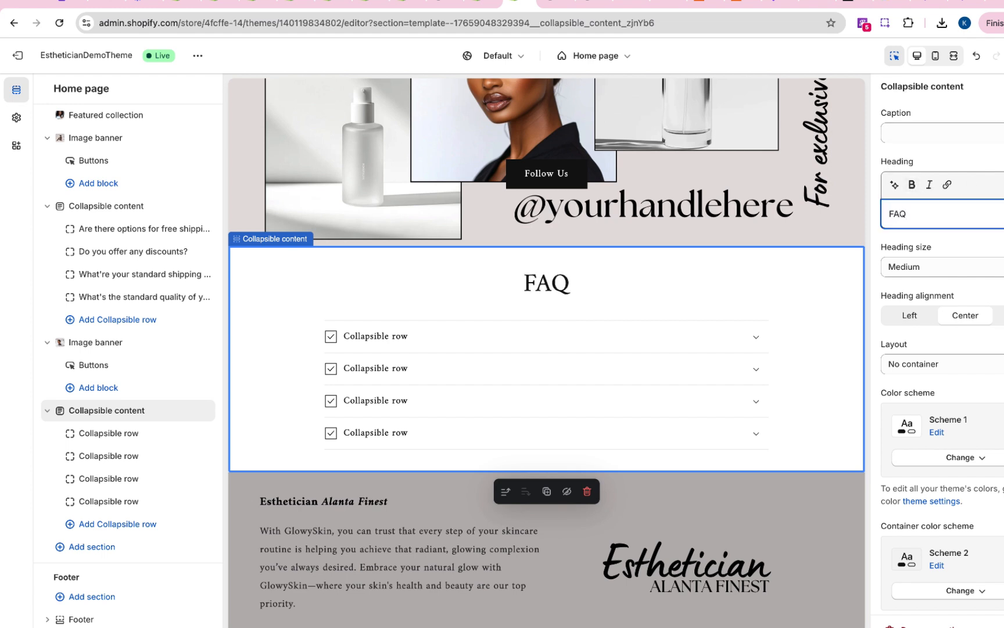
pyautogui.click(967, 252)
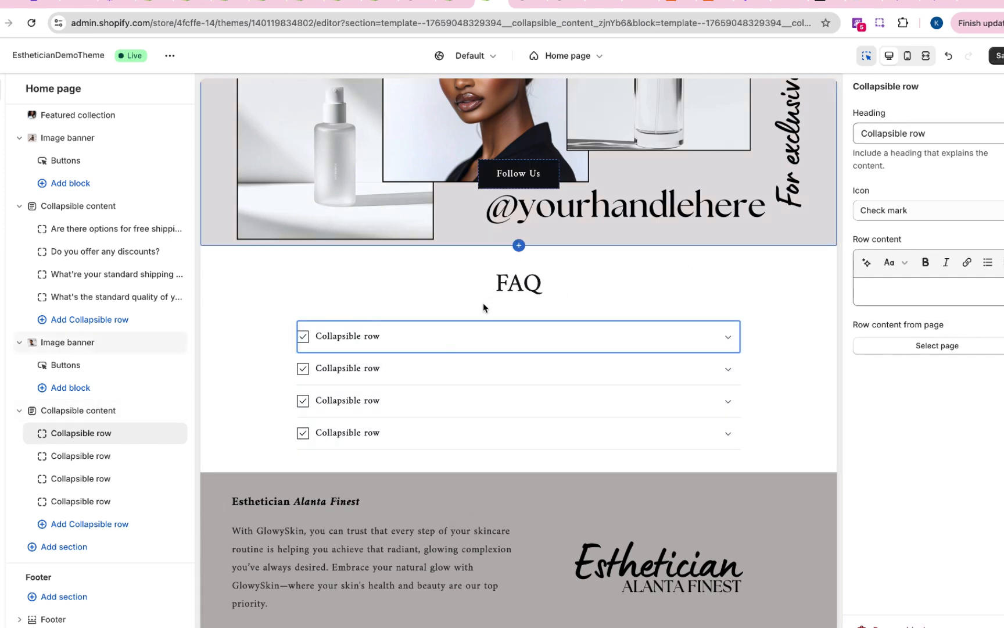
# - Set the heading of the first collapsible row in the new FAQ section to "Example Question?"
pyautogui.click(471, 336)
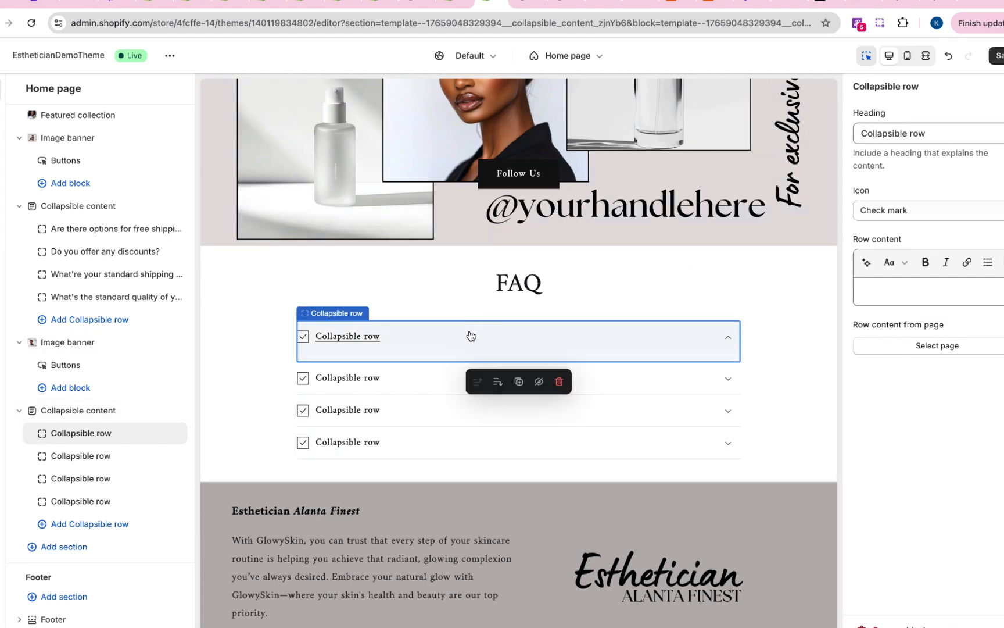
pyautogui.click(940, 134)
pyautogui.press('super+a')
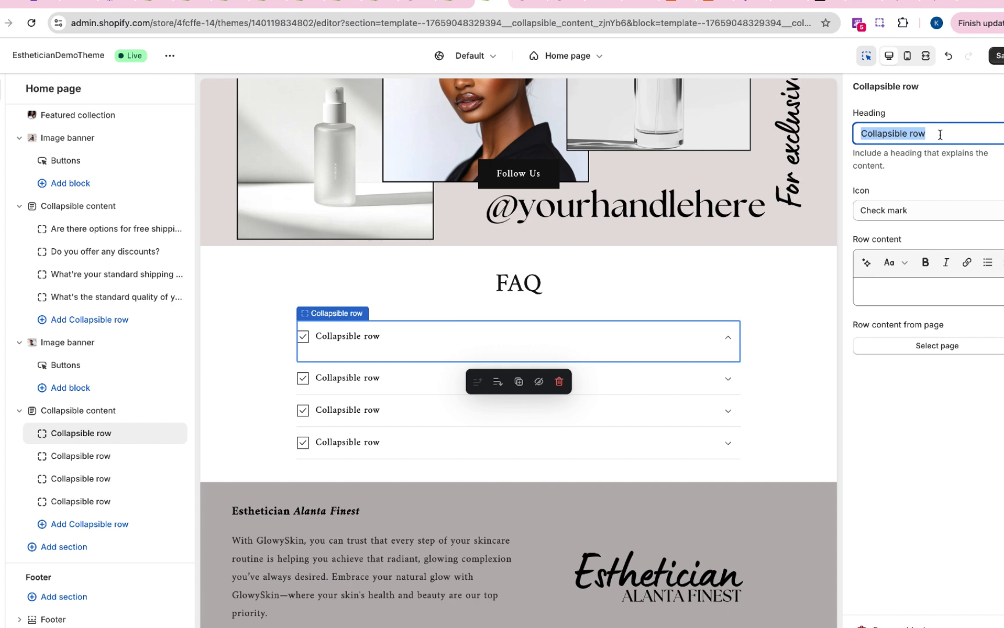
pyautogui.write('Examp')
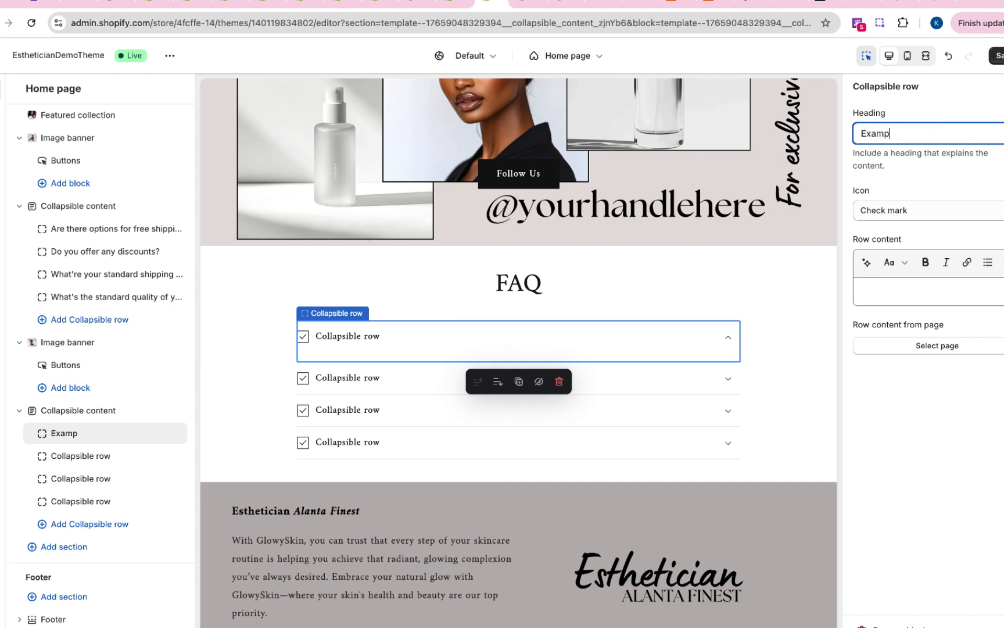
pyautogui.write('le Qu')
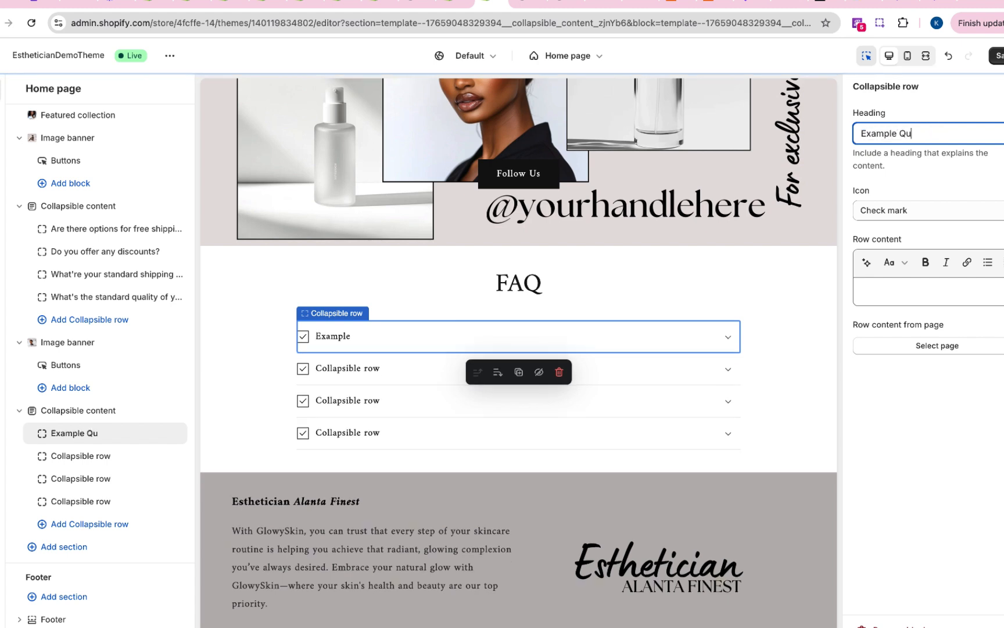
pyautogui.write('estion?')
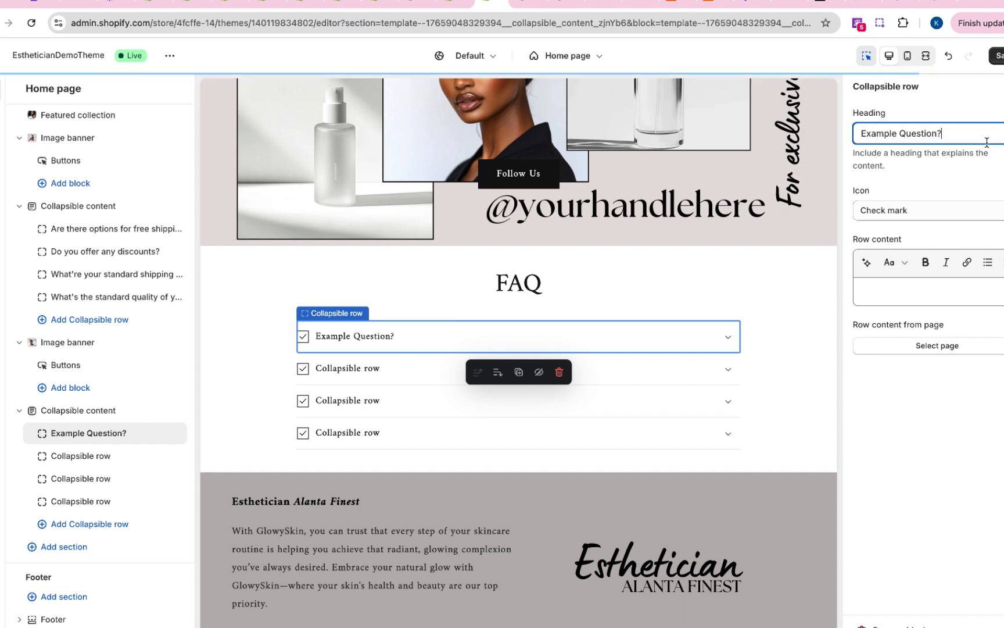
# - Set the icon of the "Example Question?" row to Question mark
pyautogui.click(926, 212)
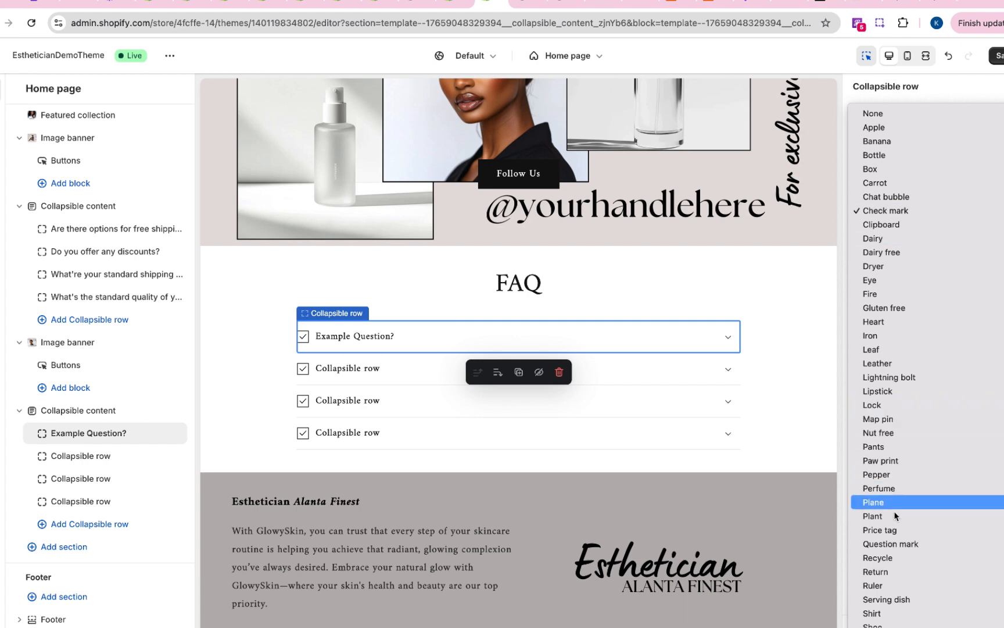
pyautogui.scroll(-3, 895, 514)
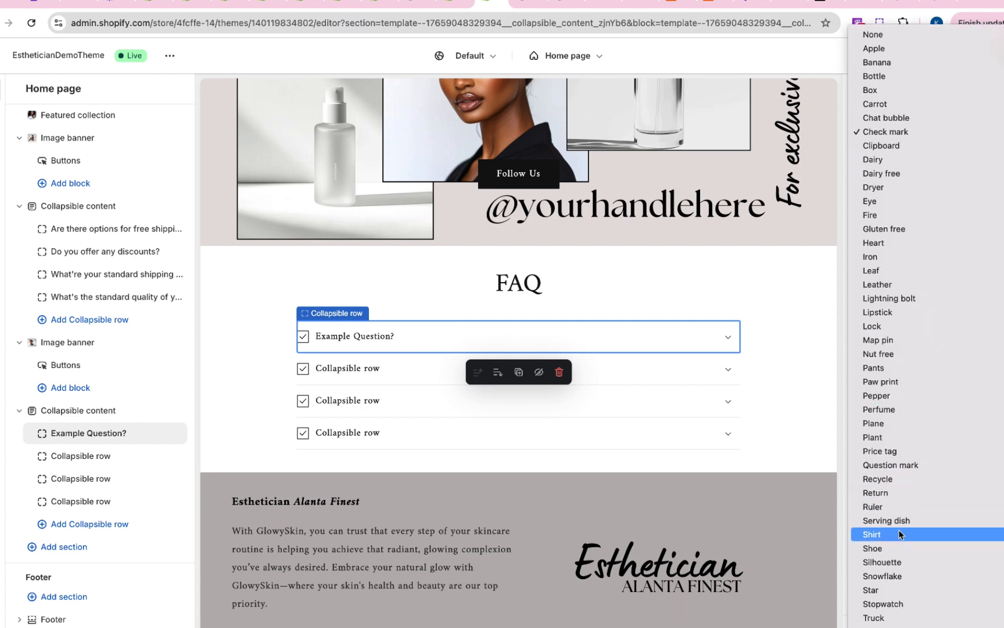
pyautogui.click(909, 462)
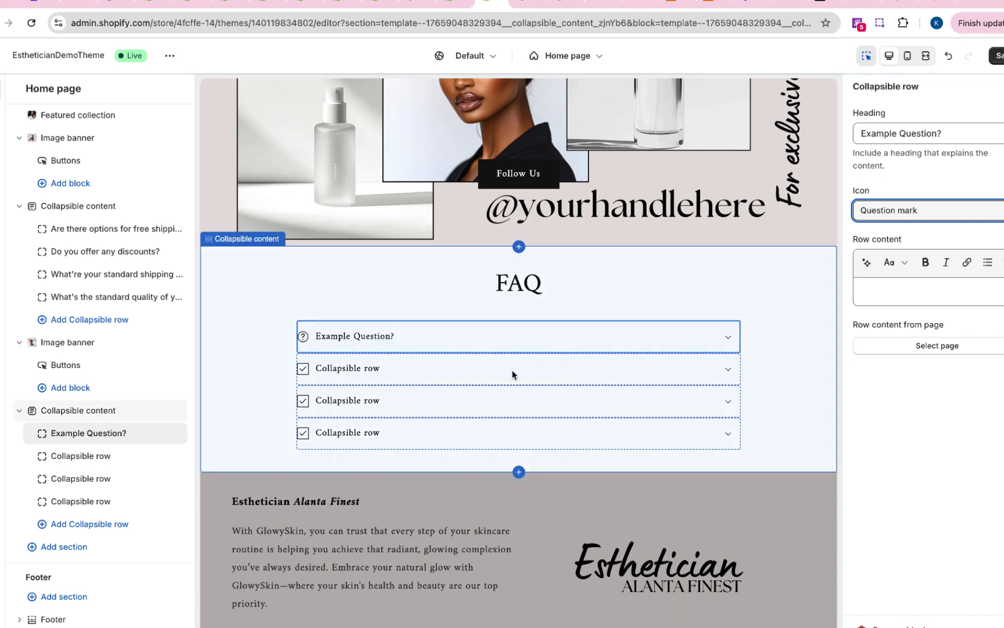
# - Enter "answer" as the row content of the first FAQ row and look at the pages selectable as its content source
pyautogui.click(942, 288)
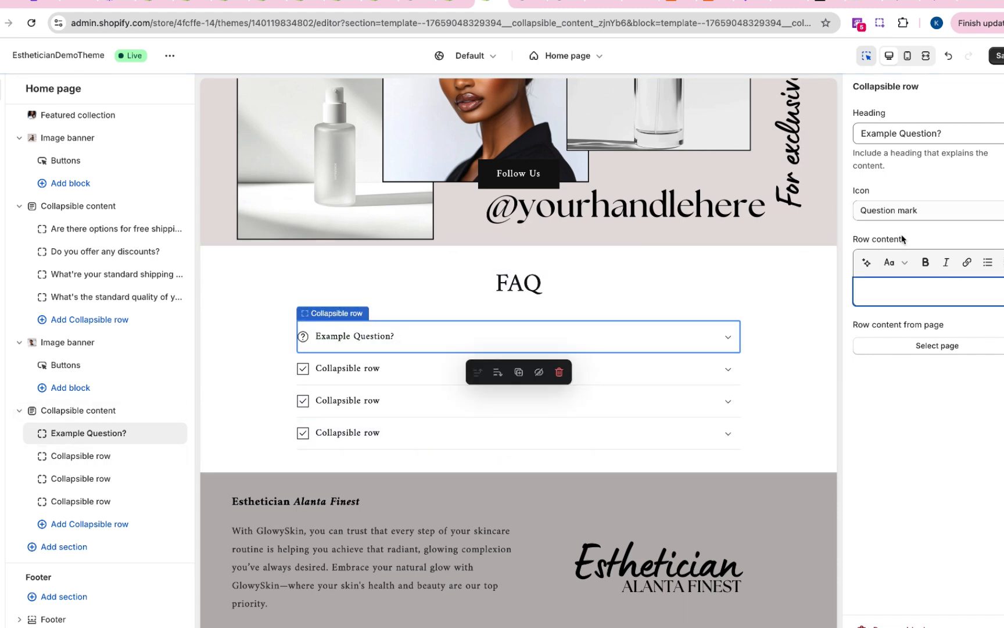
pyautogui.write('answer')
pyautogui.click(959, 317)
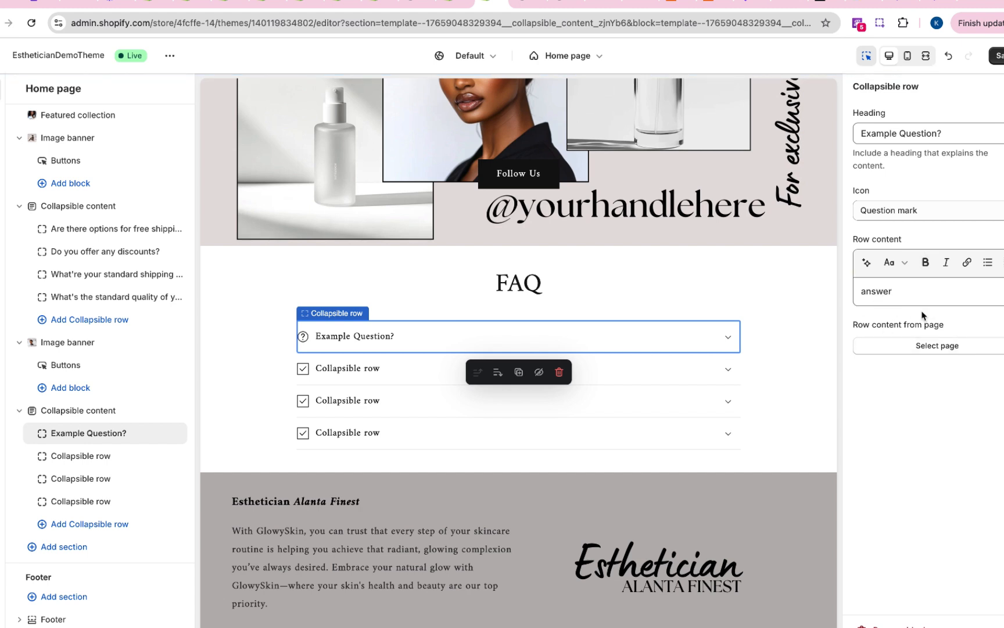
pyautogui.click(930, 345)
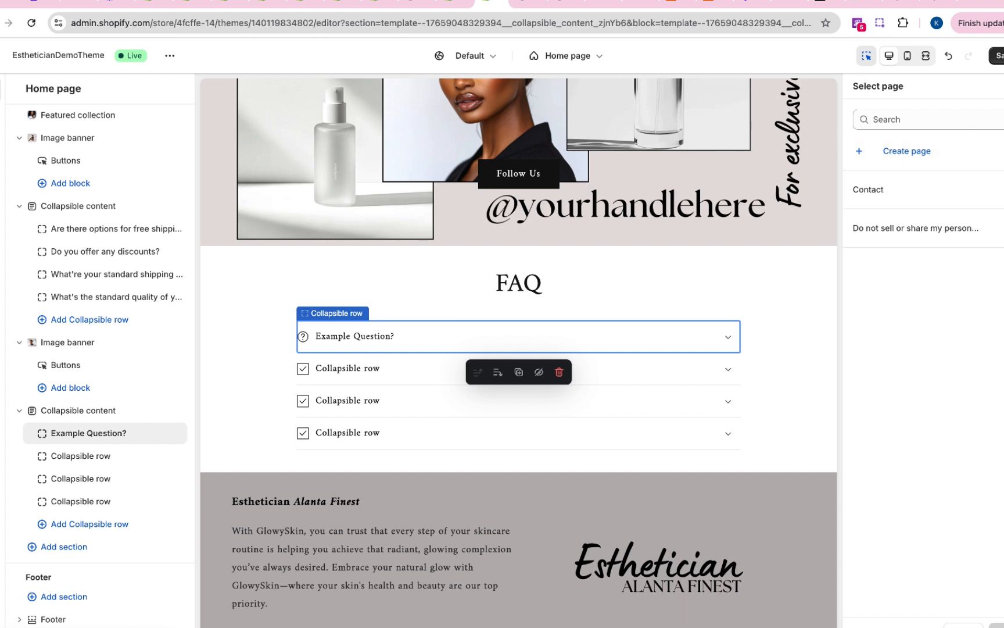
pyautogui.press('Escape')
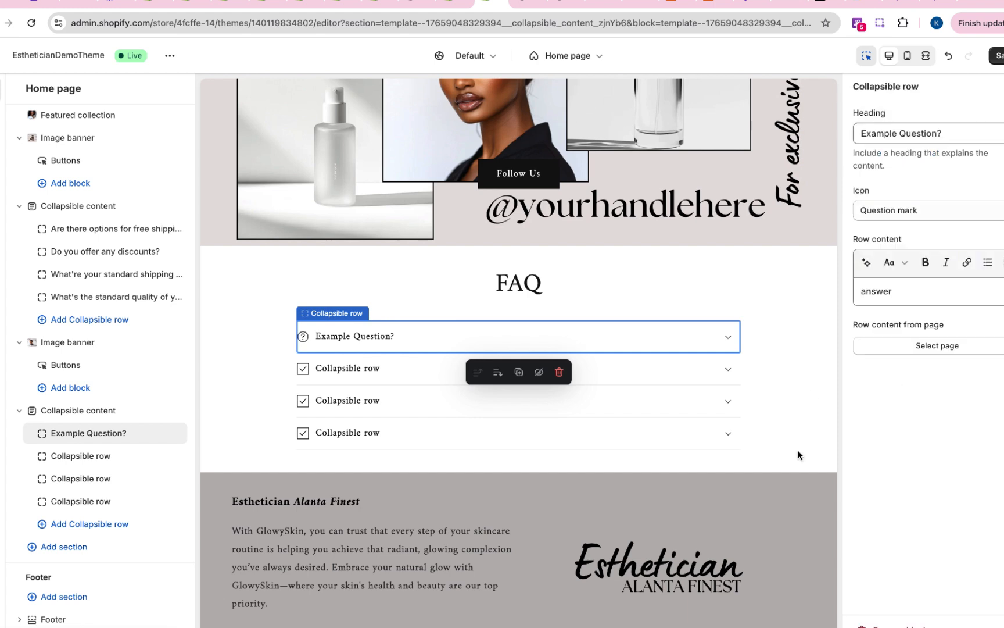
pyautogui.click(400, 368)
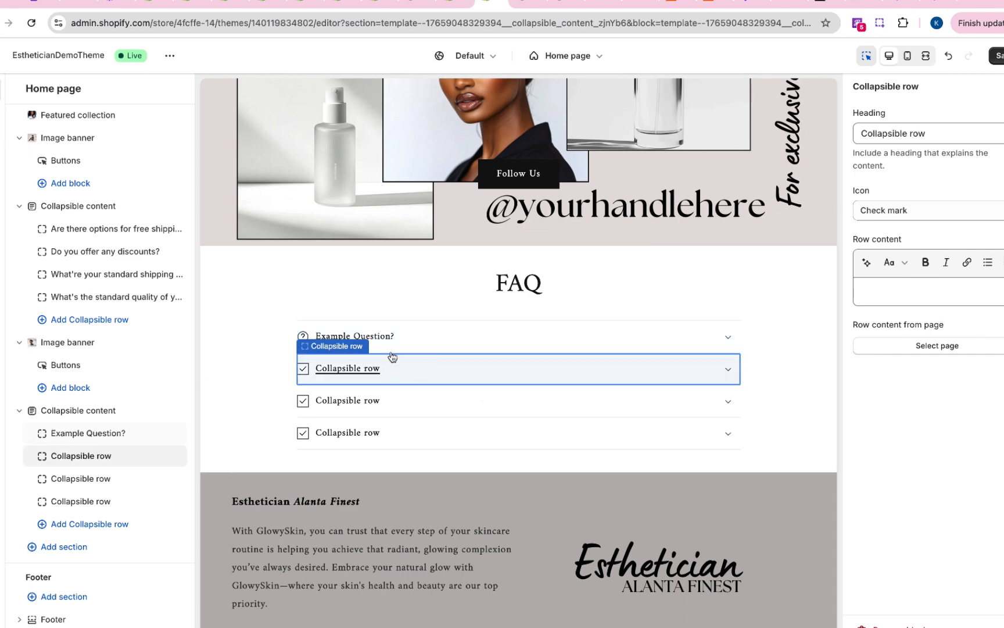
pyautogui.click(424, 338)
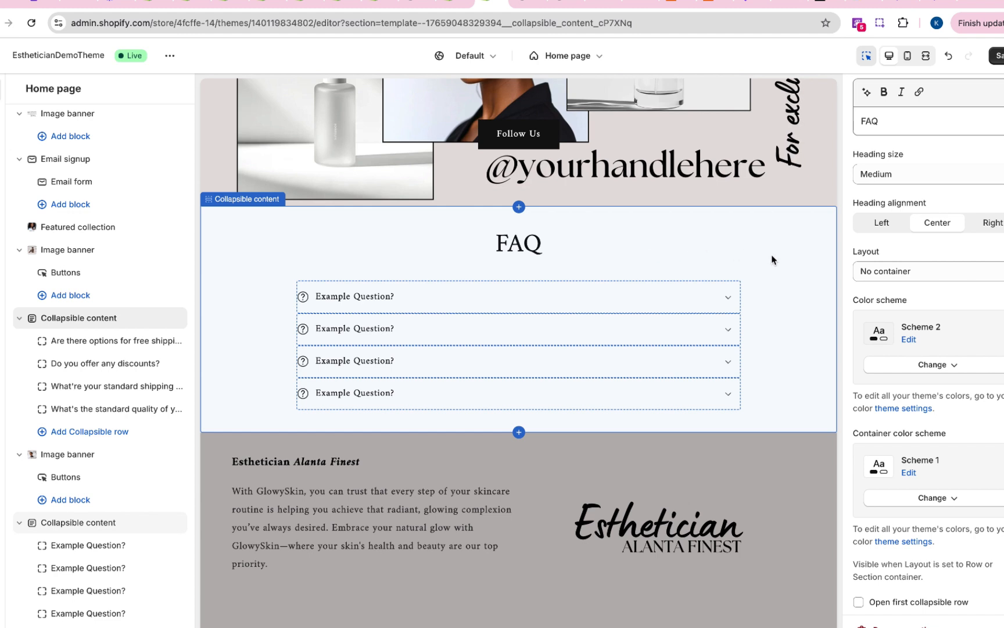
# - Change the color scheme of the new FAQ section above the footer to Scheme 2
pyautogui.click(786, 253)
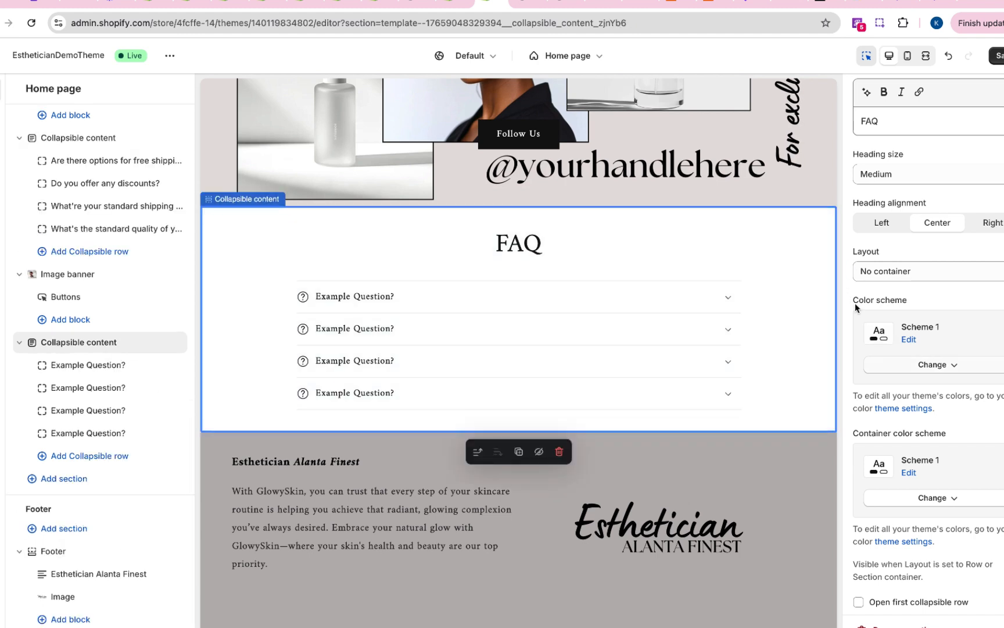
pyautogui.click(938, 369)
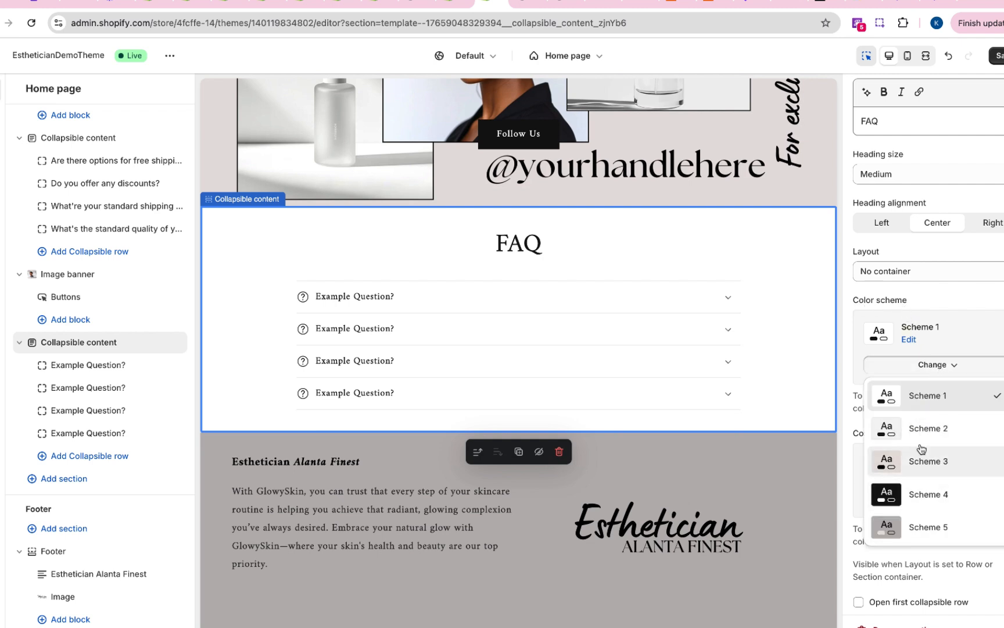
pyautogui.click(916, 420)
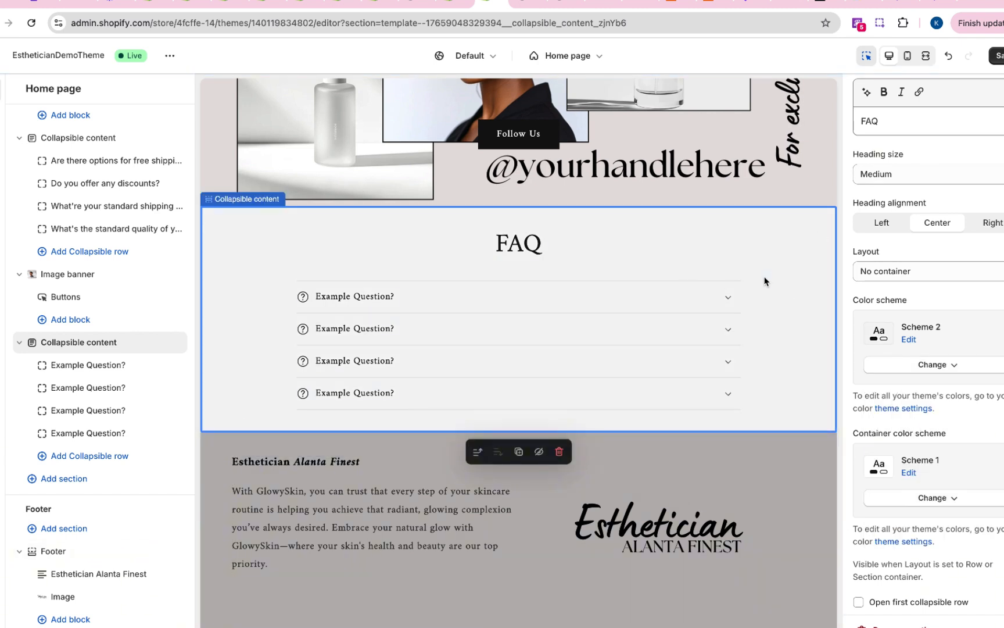
# - Compare the original FAQ section with the new one in the home page preview and select the new section
pyautogui.scroll(-1, 746, 299)
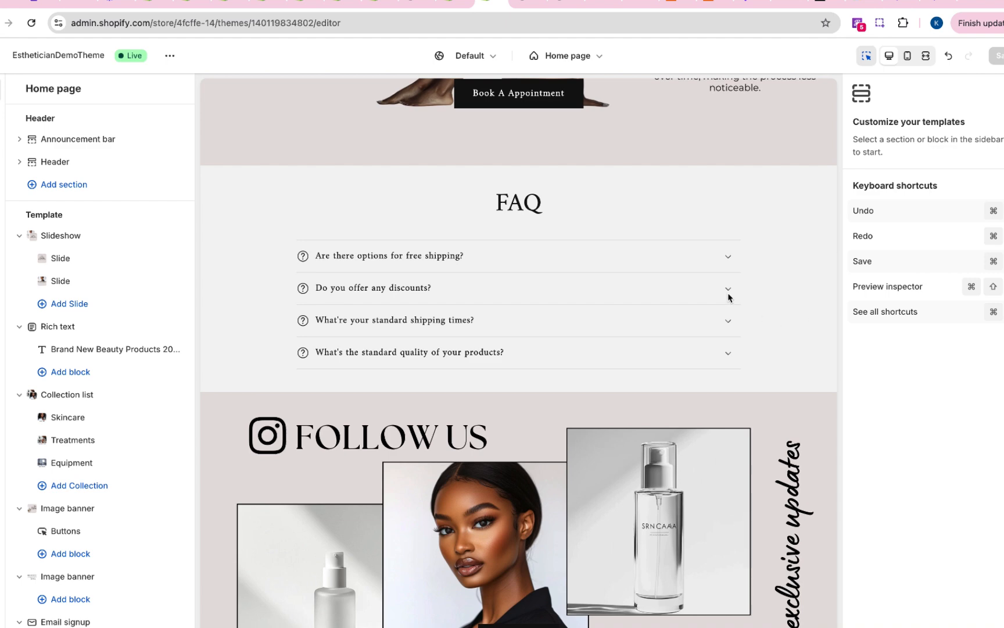
pyautogui.scroll(-10, 728, 291)
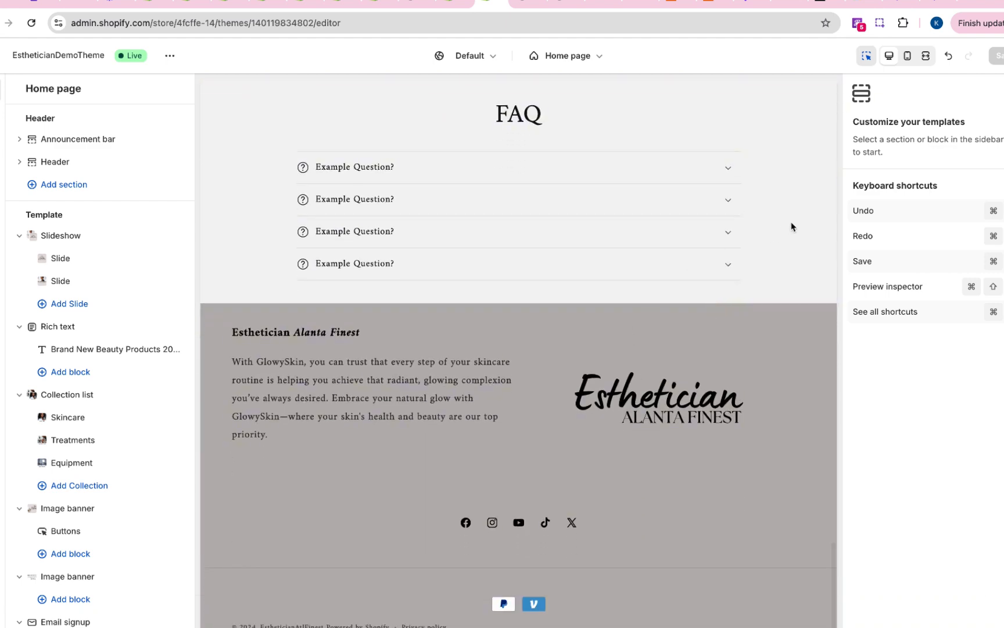
pyautogui.click(792, 222)
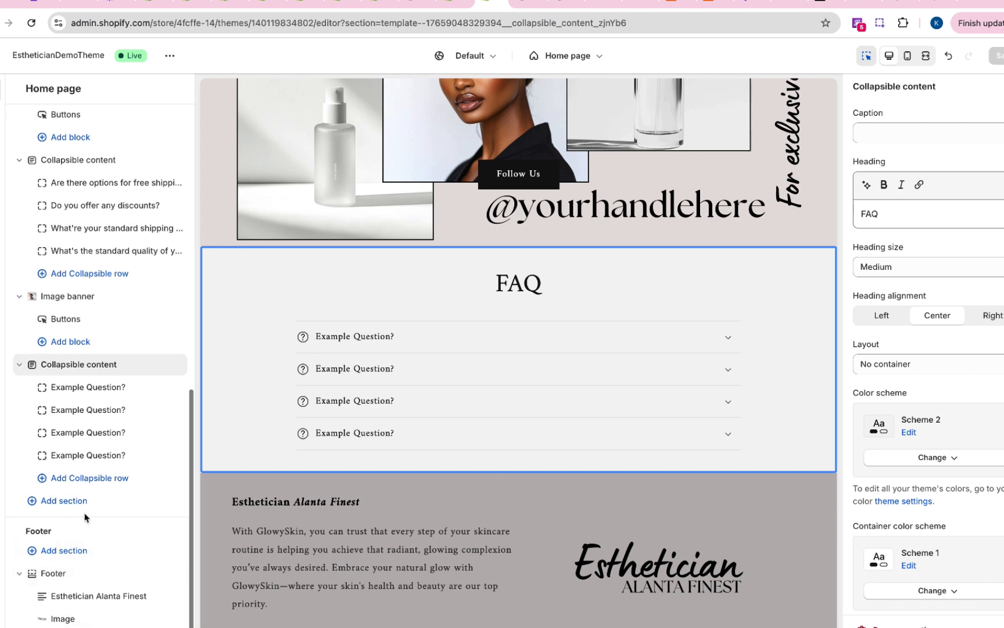
# - Add an Image with text section below the new FAQ section and set its heading to "About Us"
pyautogui.click(86, 499)
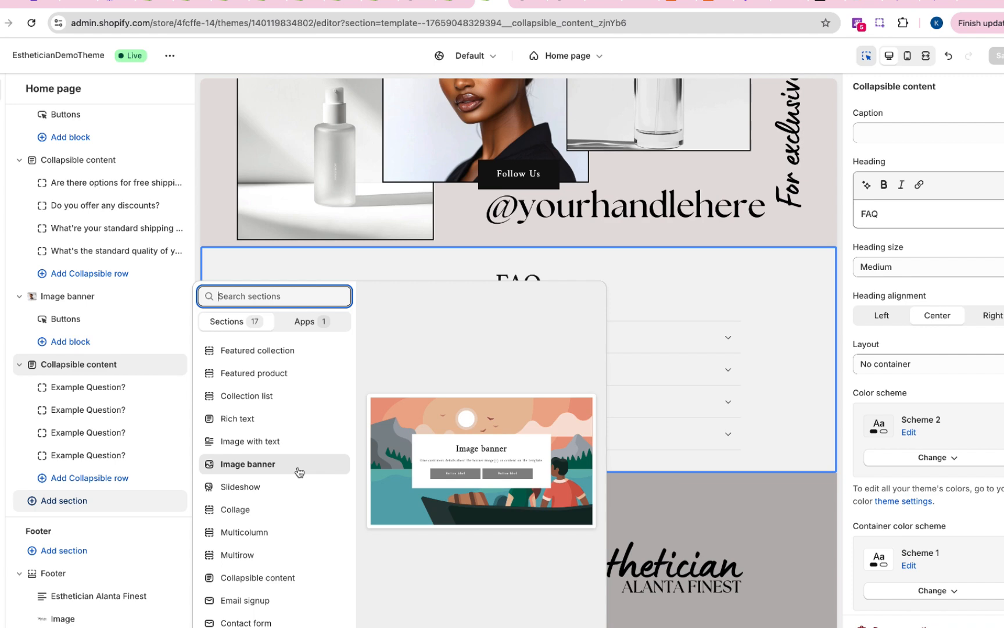
pyautogui.click(289, 447)
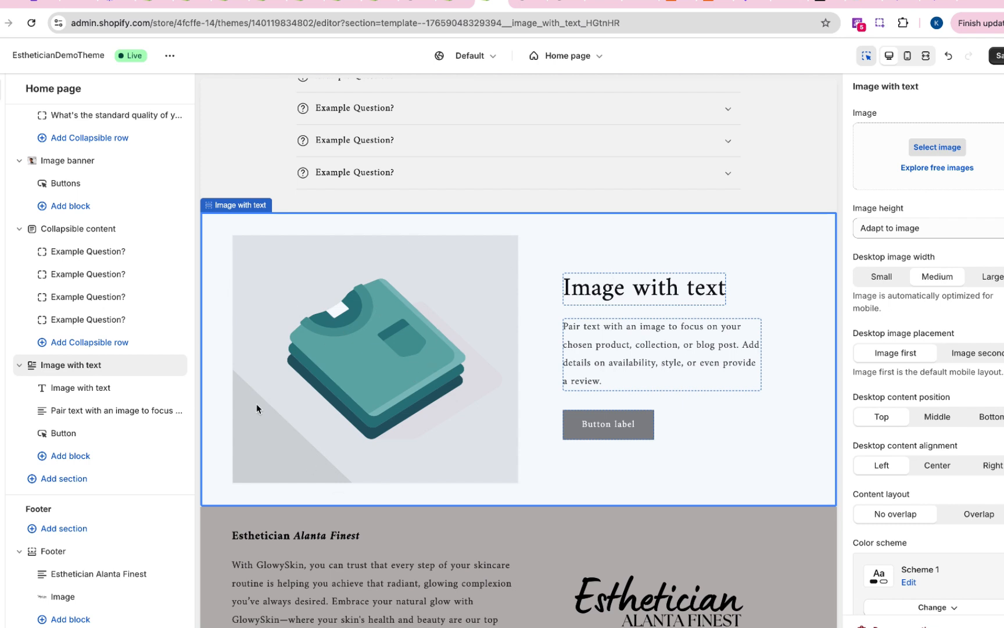
pyautogui.click(605, 295)
pyautogui.tripleClick(908, 164)
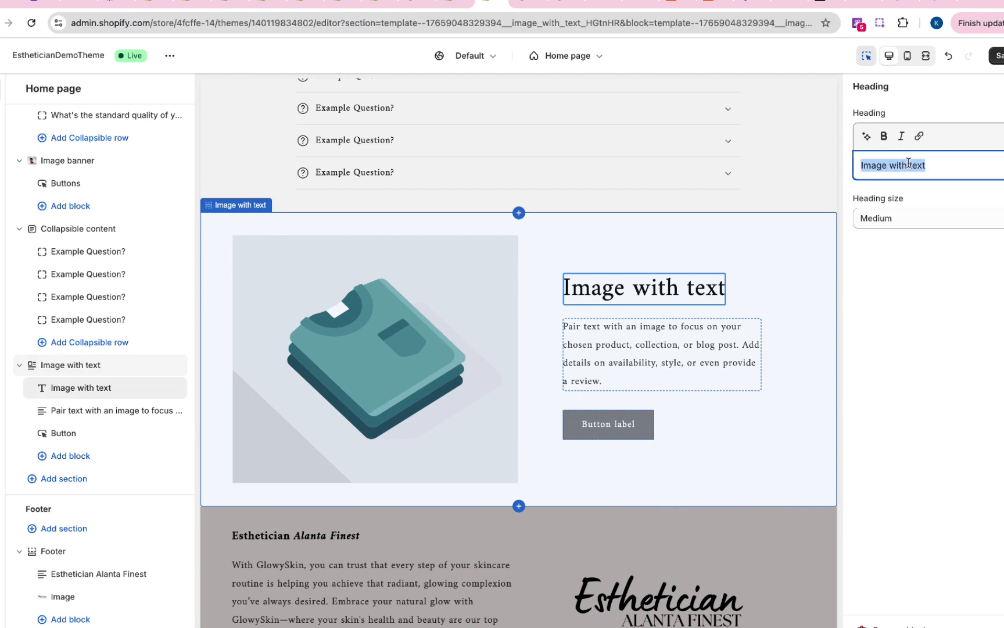
pyautogui.write('About')
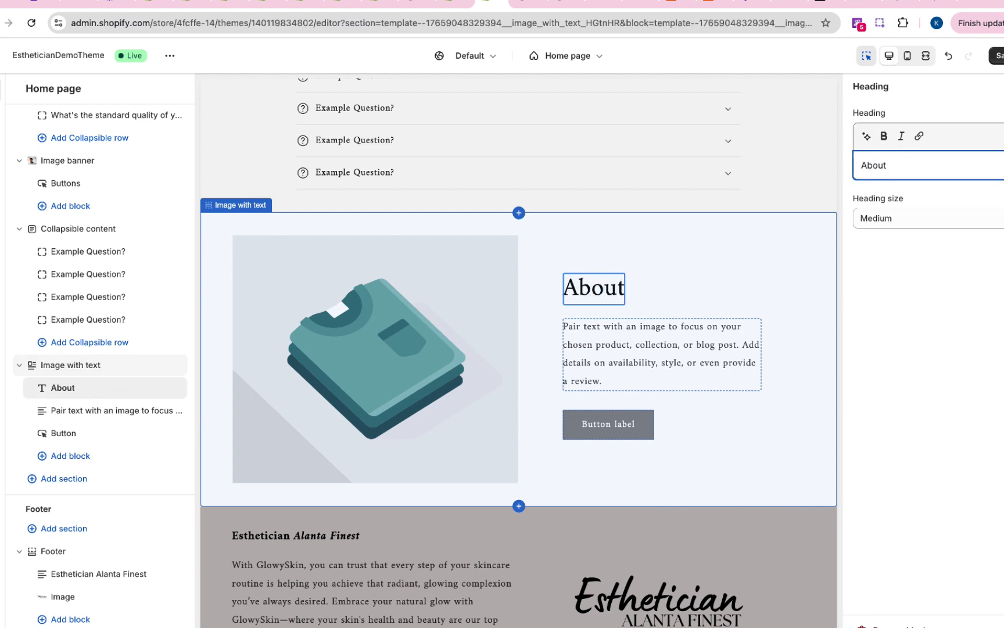
pyautogui.write(' Us')
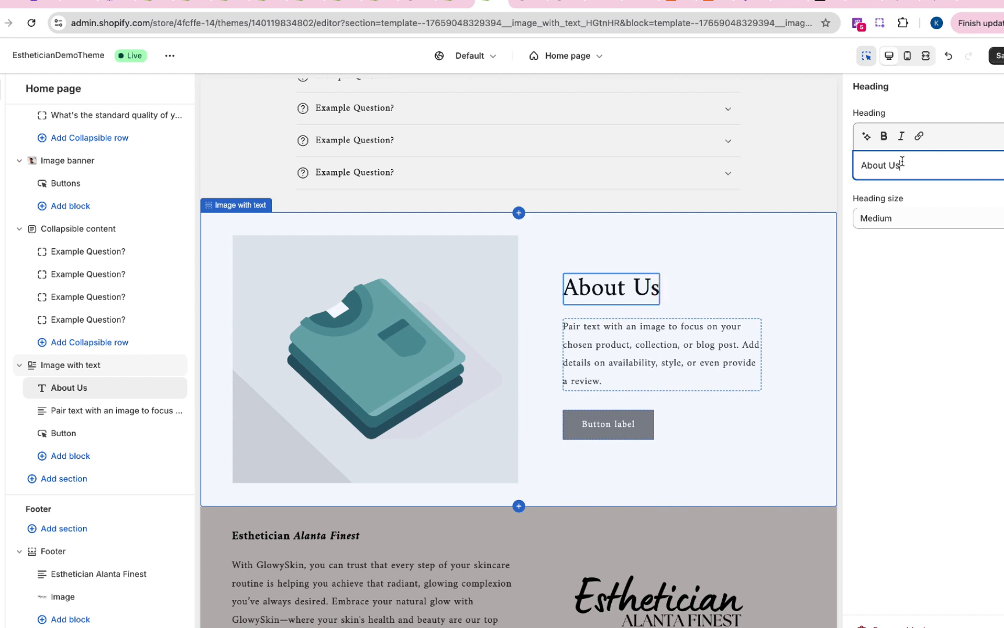
# - Italicize the "About Us" heading and set its heading size to Large
pyautogui.moveTo(902, 162); pyautogui.dragTo(857, 165)
pyautogui.click(902, 136)
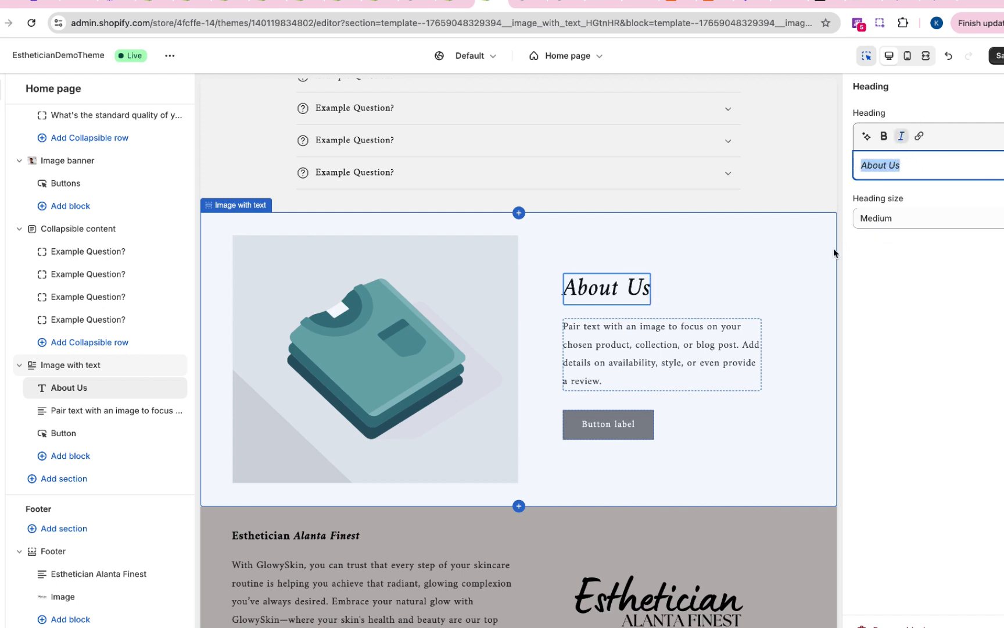
pyautogui.click(938, 218)
pyautogui.click(915, 214)
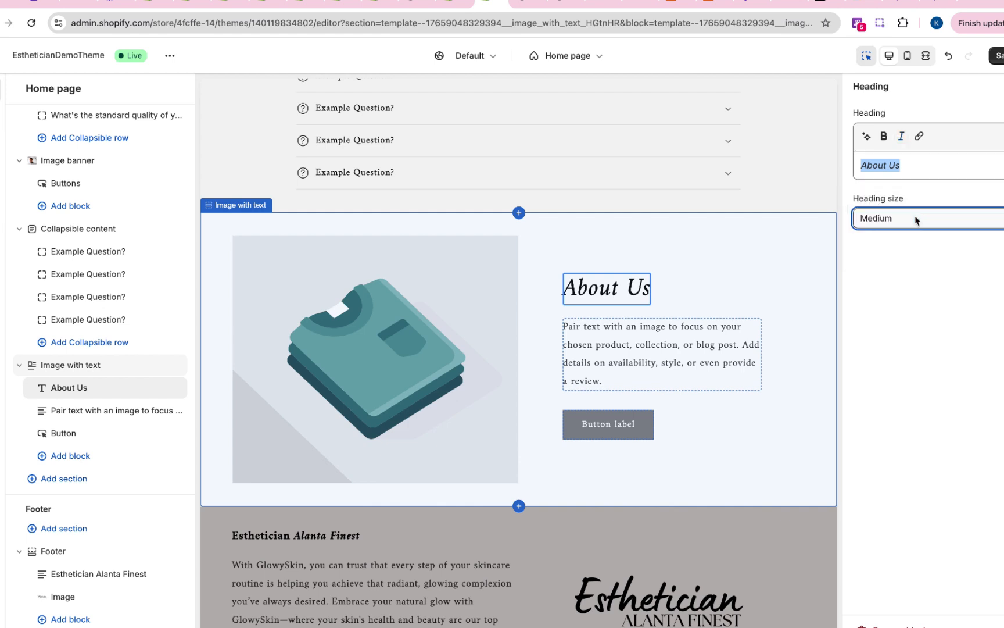
pyautogui.click(913, 217)
pyautogui.click(908, 207)
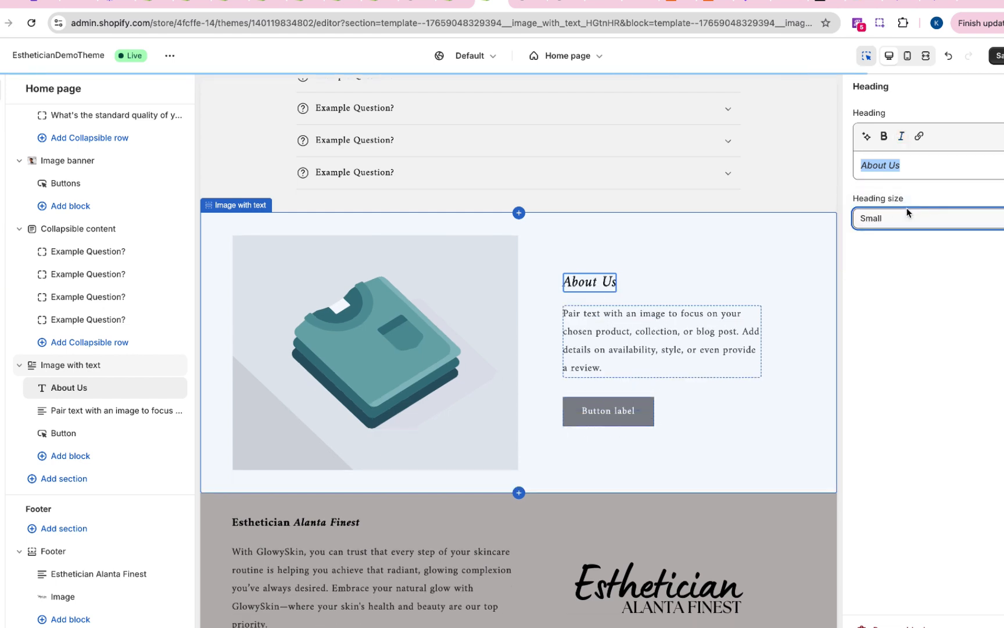
pyautogui.click(908, 220)
pyautogui.click(902, 245)
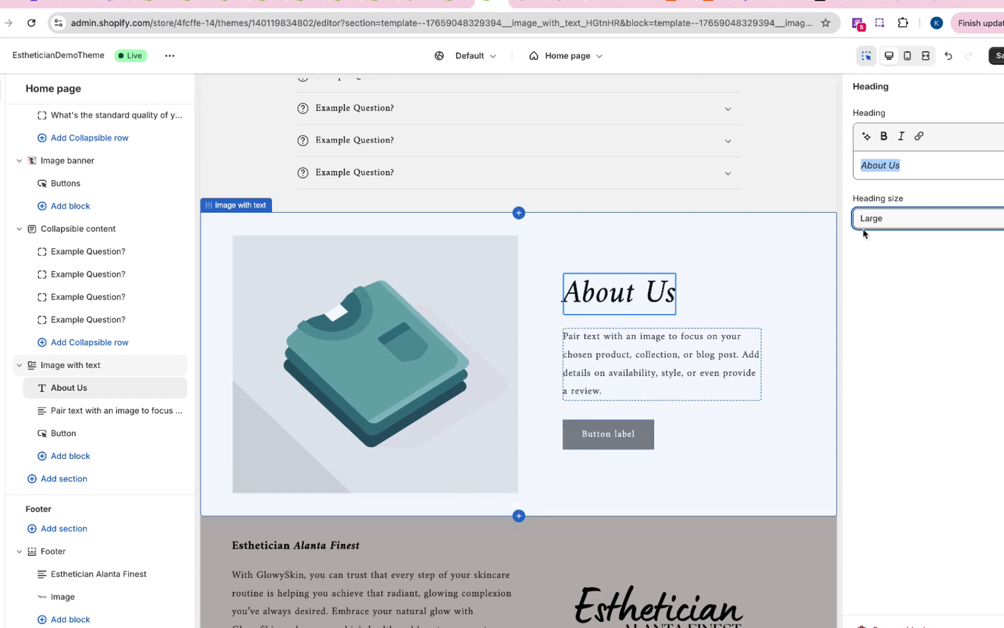
# - Open the placeholder paragraph under the "About Us" heading and look at its editable content
pyautogui.click(642, 367)
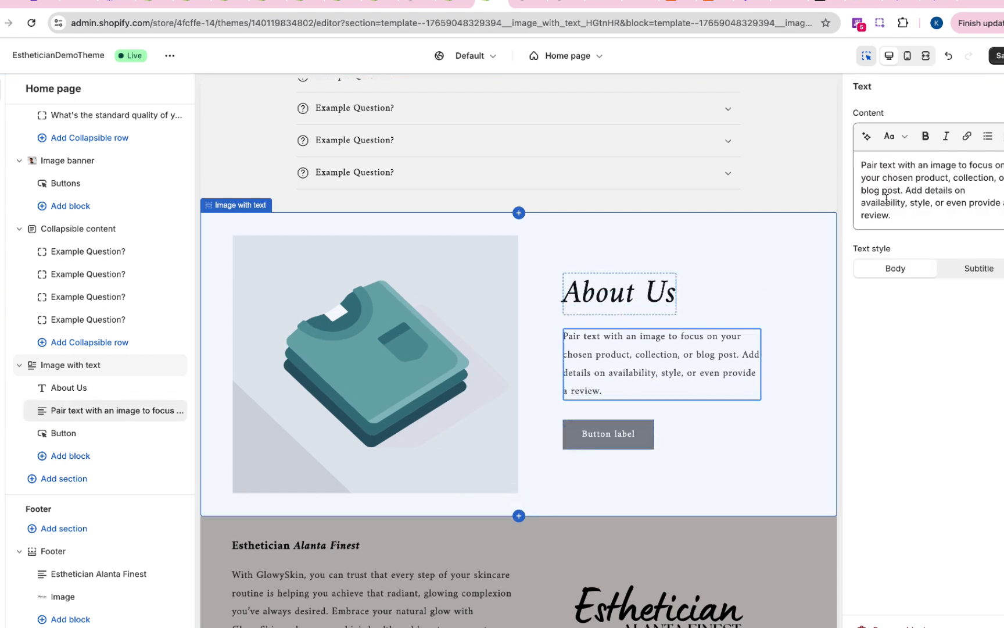
pyautogui.doubleClick(893, 191)
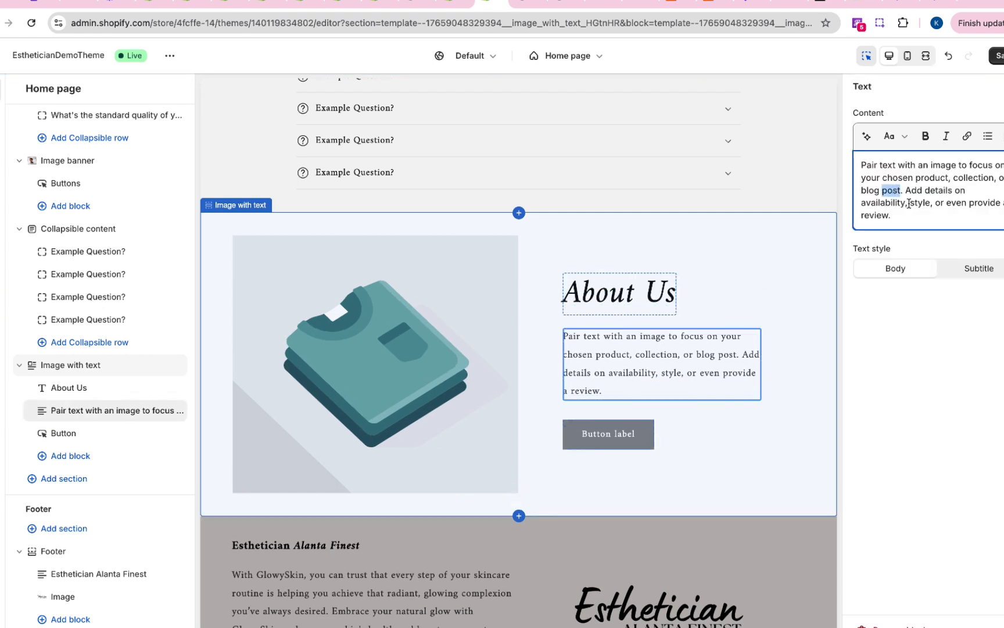
pyautogui.click(922, 204)
# - Use the library image 7 (PNG) as the Image with text section's picture and save the theme changes
pyautogui.click(764, 410)
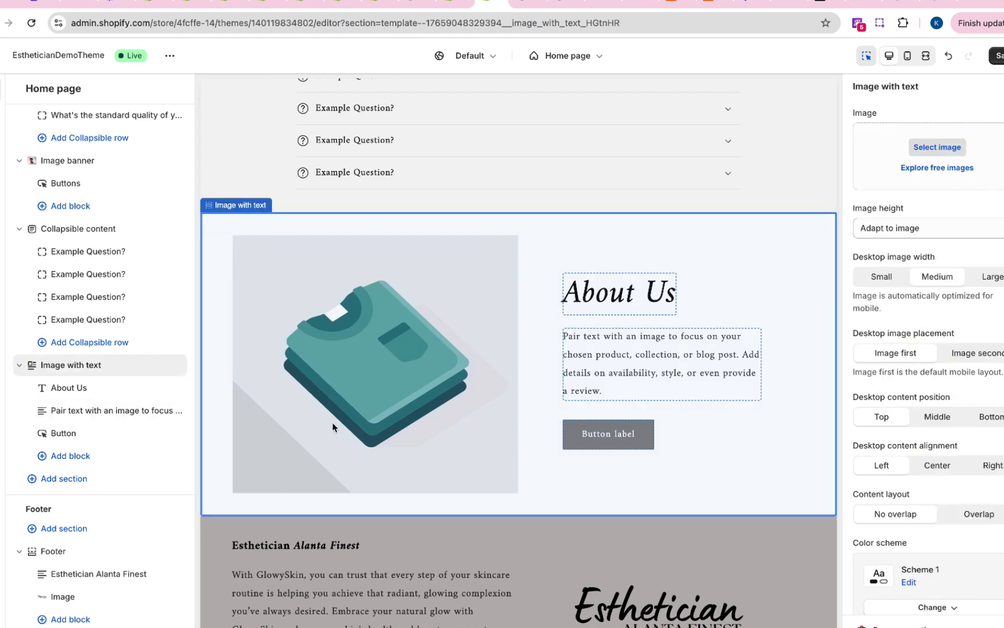
pyautogui.click(948, 144)
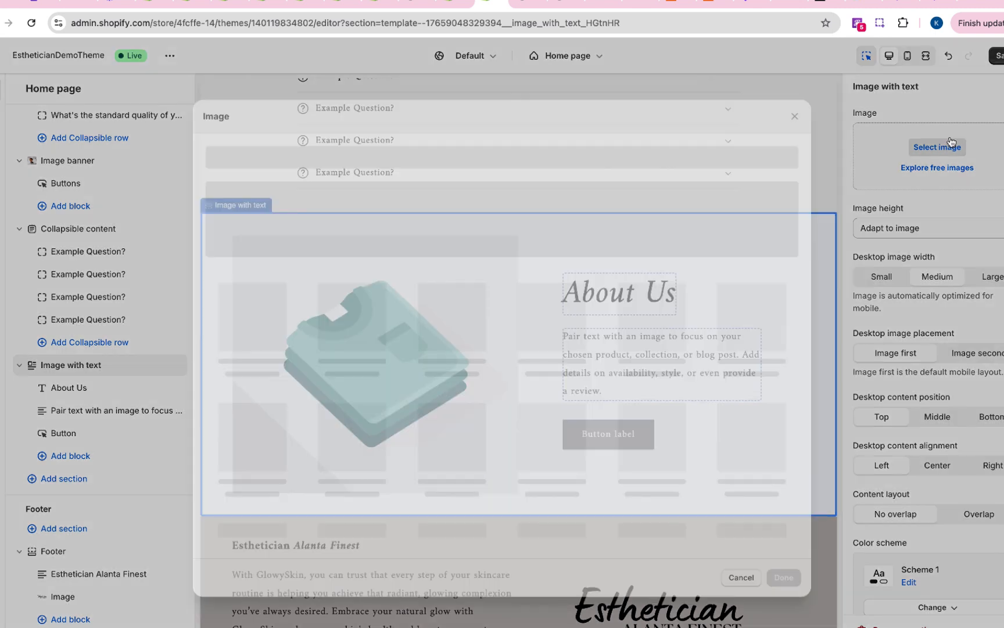
pyautogui.click(767, 349)
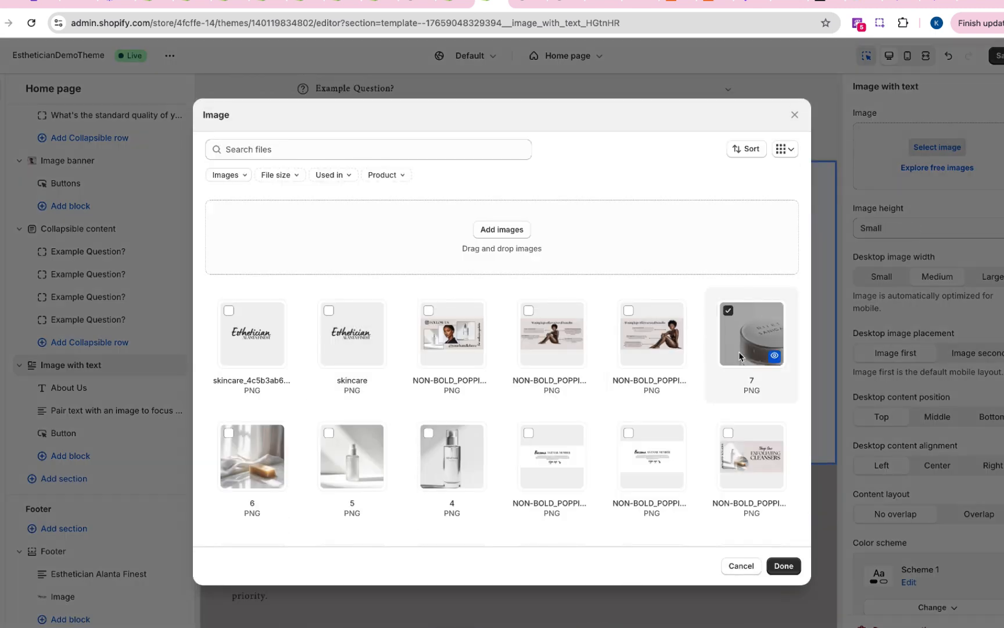
pyautogui.click(783, 566)
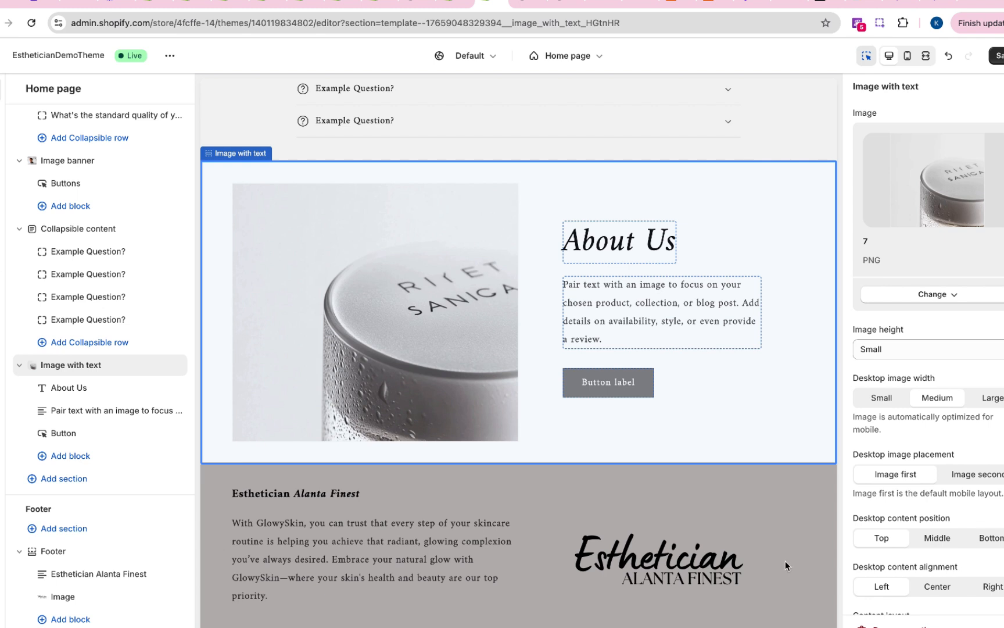
pyautogui.scroll(-2, 884, 500)
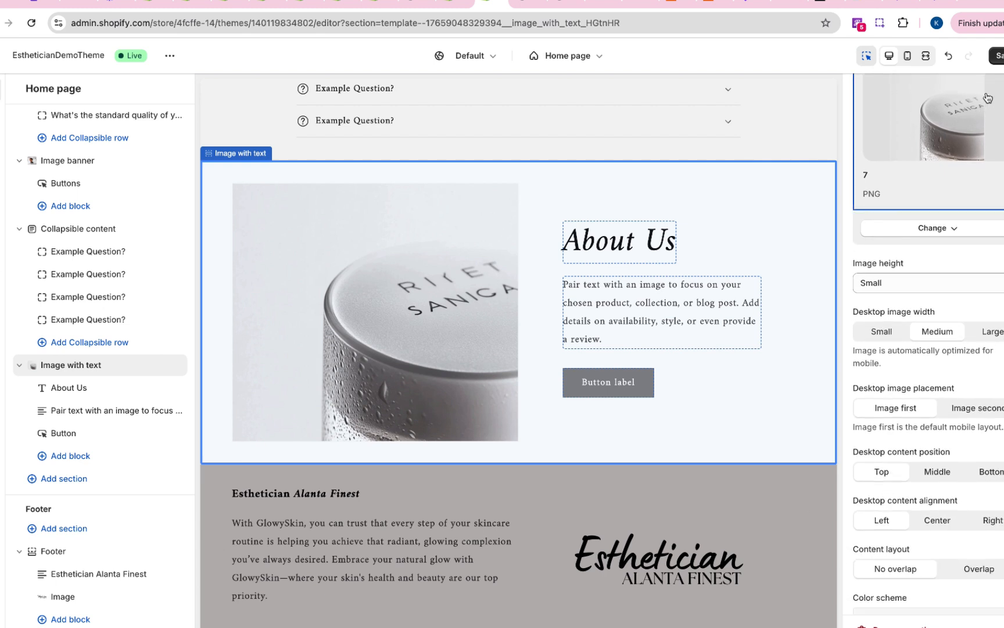
pyautogui.click(996, 56)
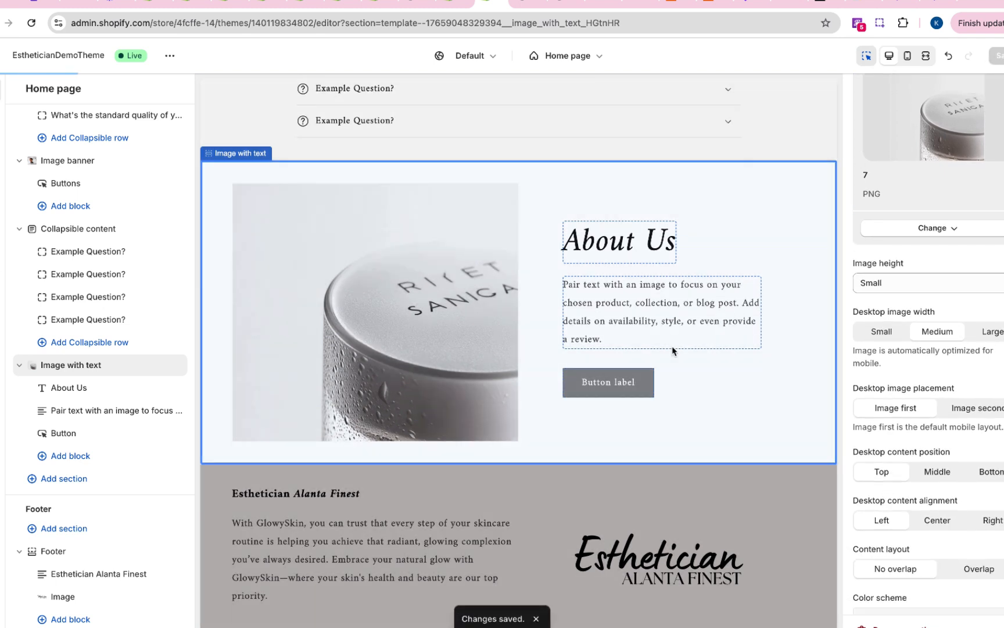
# - Link the button of the "About Us" section to the Skincare collection
pyautogui.click(640, 387)
pyautogui.click(900, 192)
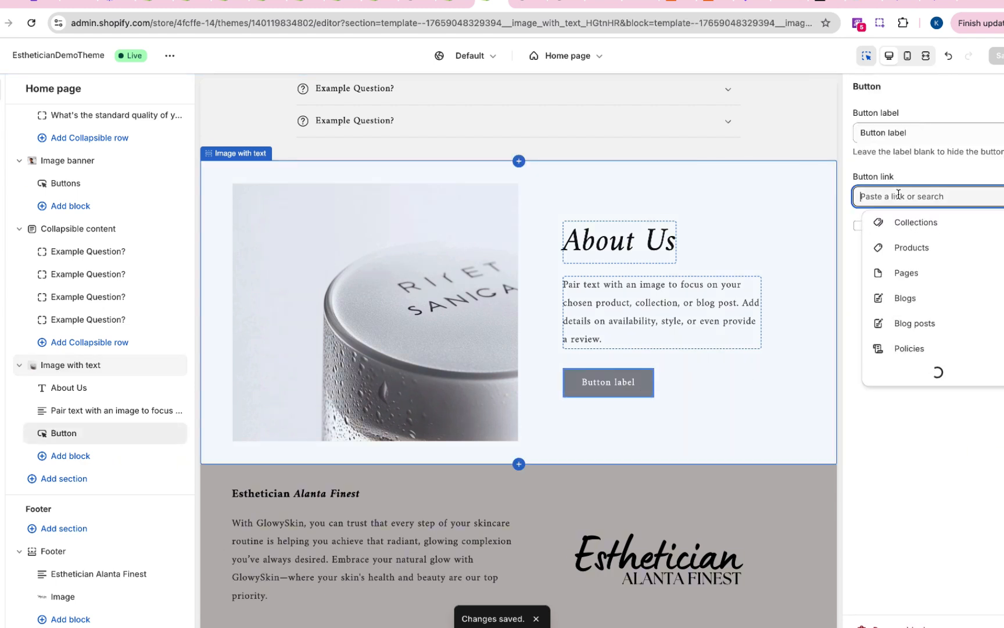
pyautogui.click(918, 226)
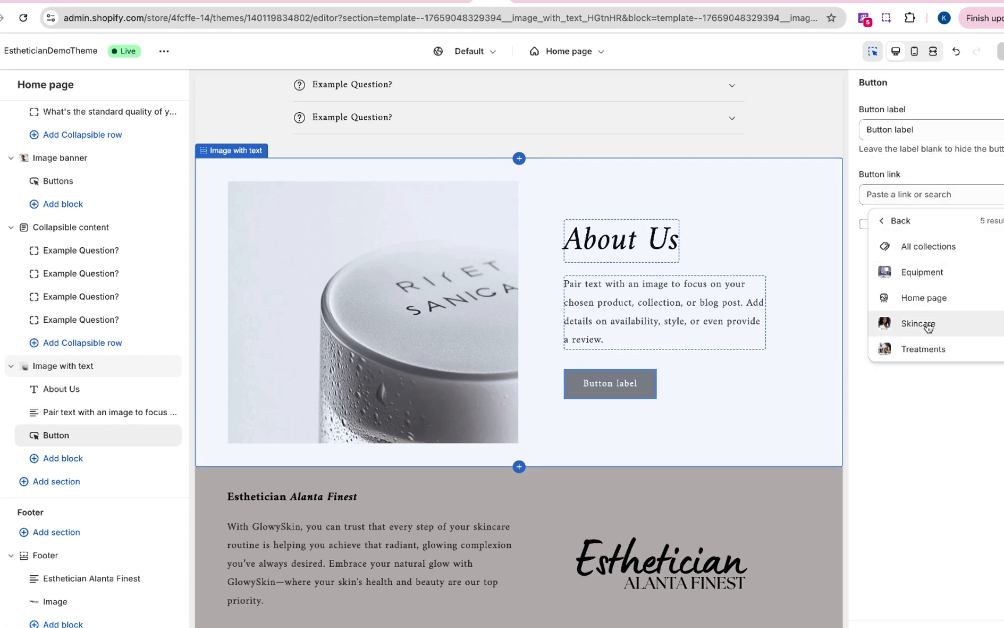
pyautogui.click(921, 324)
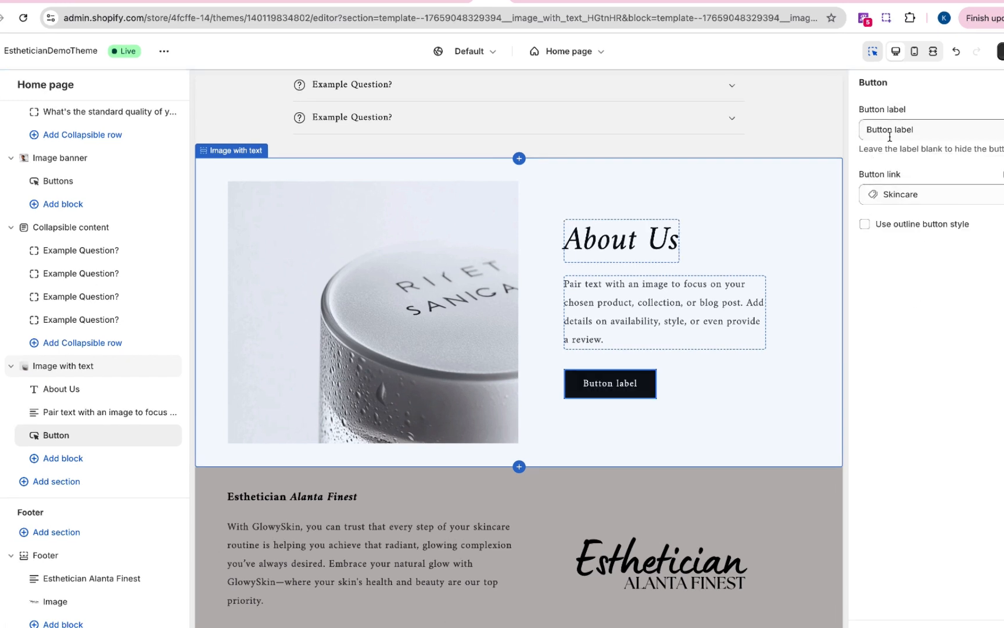
# - Change the label of the "About Us" section's button to "Learn More"
pyautogui.click(907, 128)
pyautogui.tripleClick(906, 127)
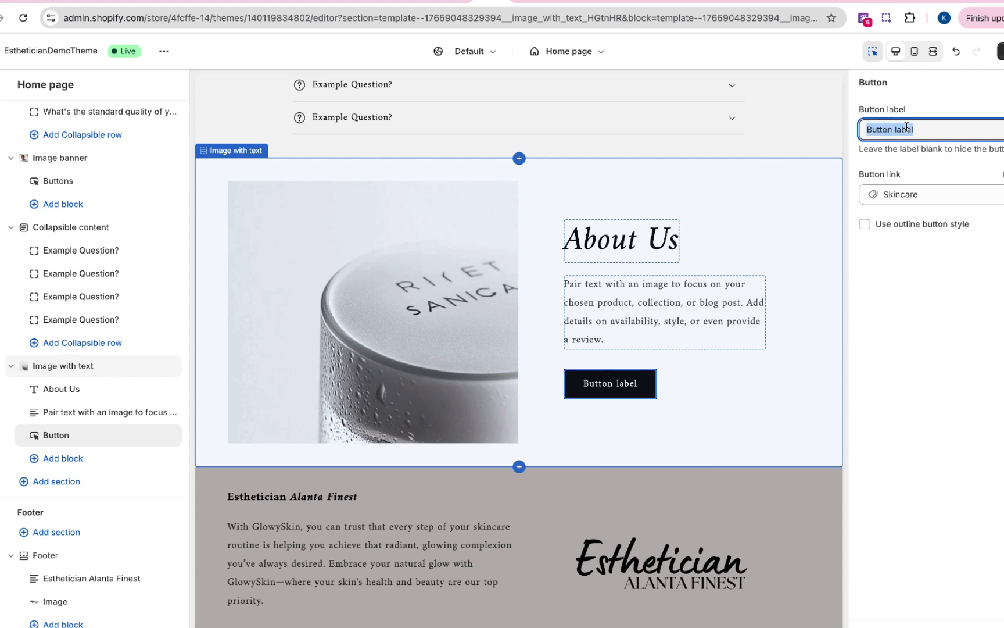
pyautogui.write('Lear')
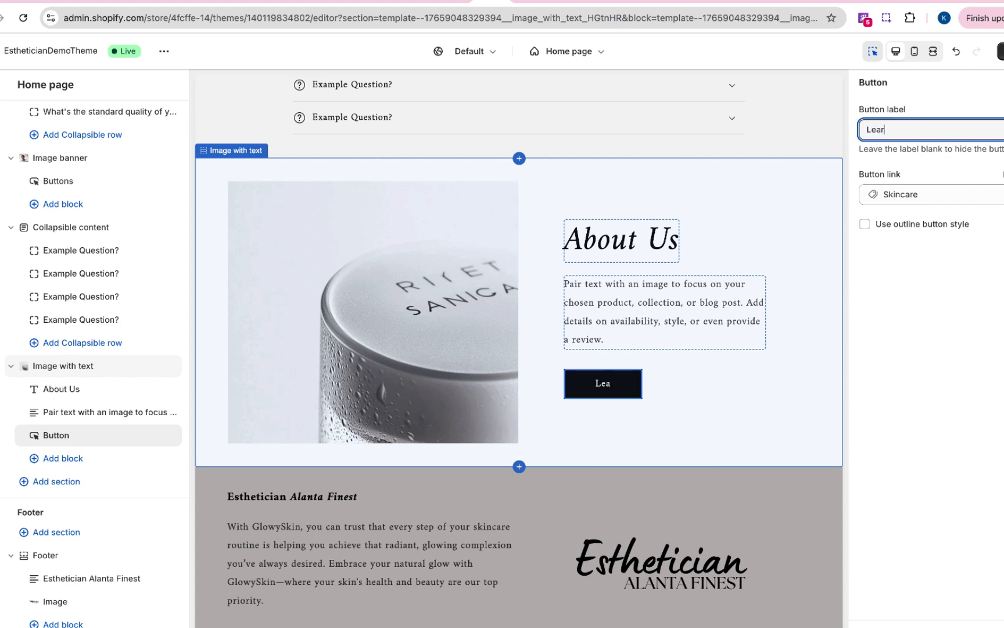
pyautogui.write('n More')
pyautogui.click(942, 256)
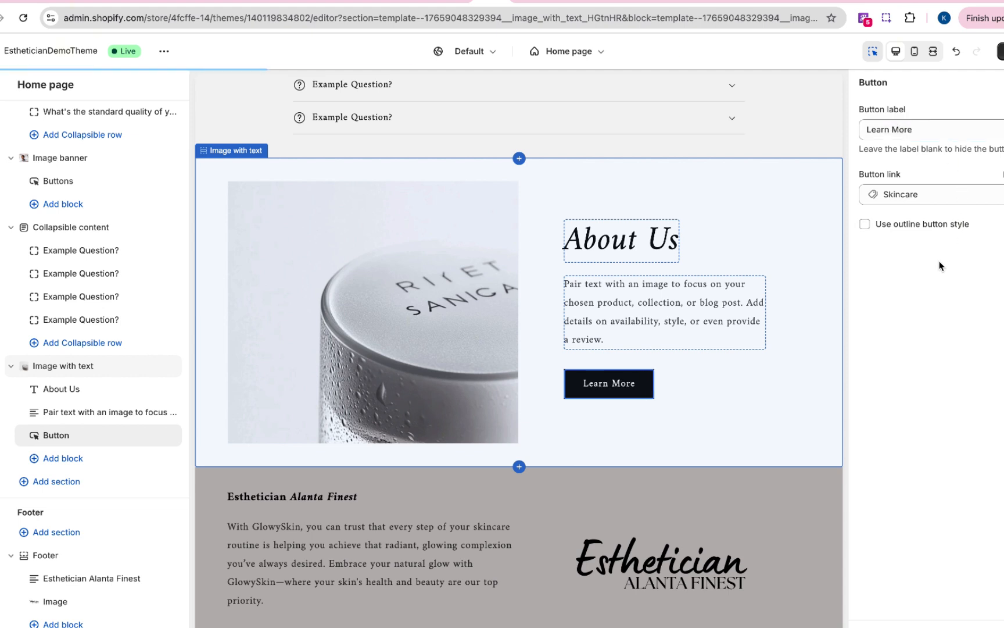